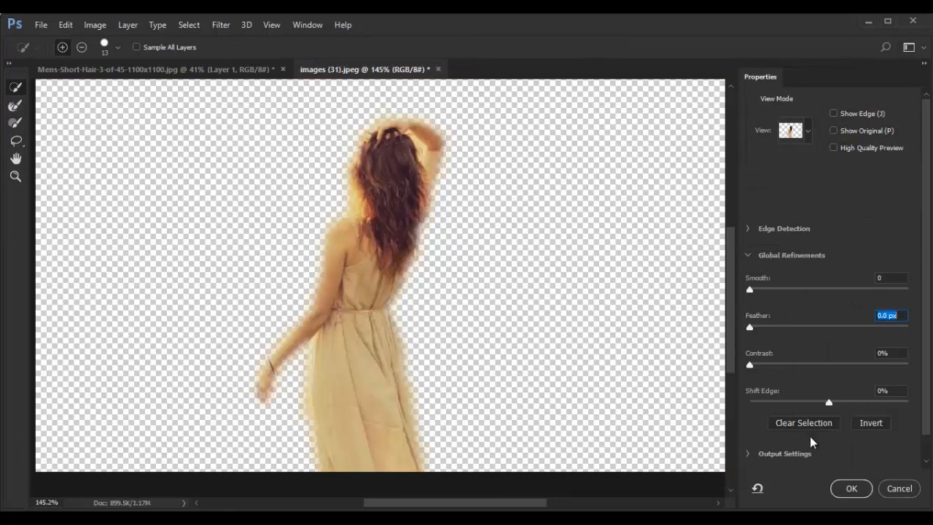
# Feather the woman's selection by 1.2 px and apply it as a layer mask that hides the background
pyautogui.click(852, 488)
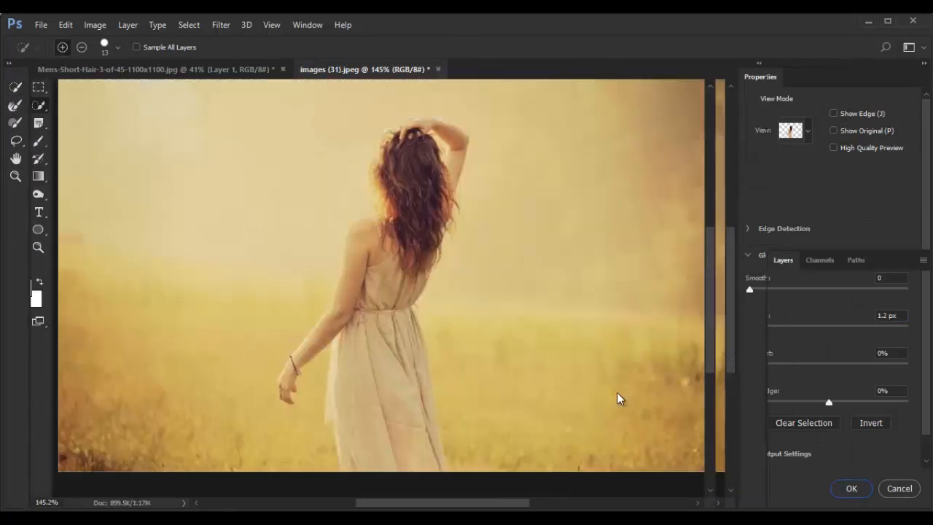
pyautogui.click(834, 500)
# Erase the yellow fringe around the woman's hair, shoulder and raised arm with the Background Eraser
pyautogui.scroll(4, 458, 258)
pyautogui.moveTo(433, 251); pyautogui.dragTo(485, 423)
pyautogui.rightClick(28, 176)
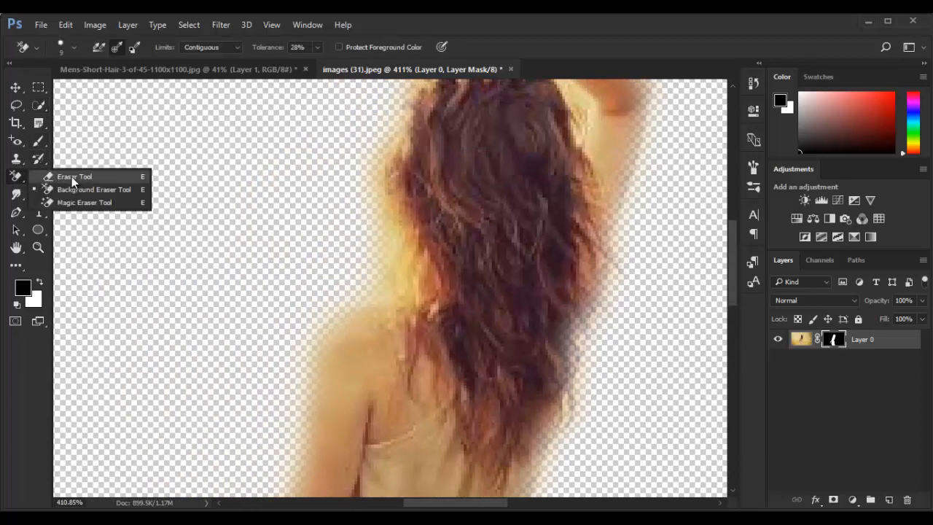
pyautogui.click(80, 188)
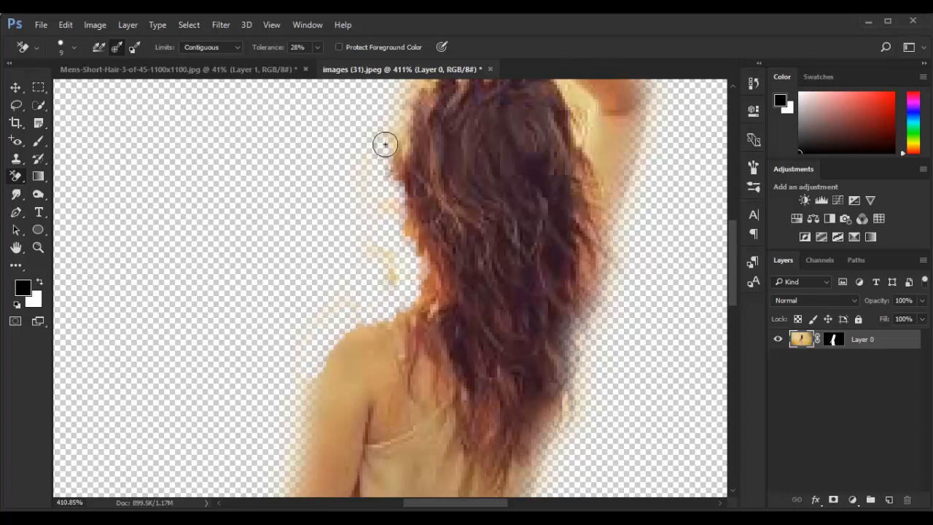
pyautogui.scroll(3, 590, 227)
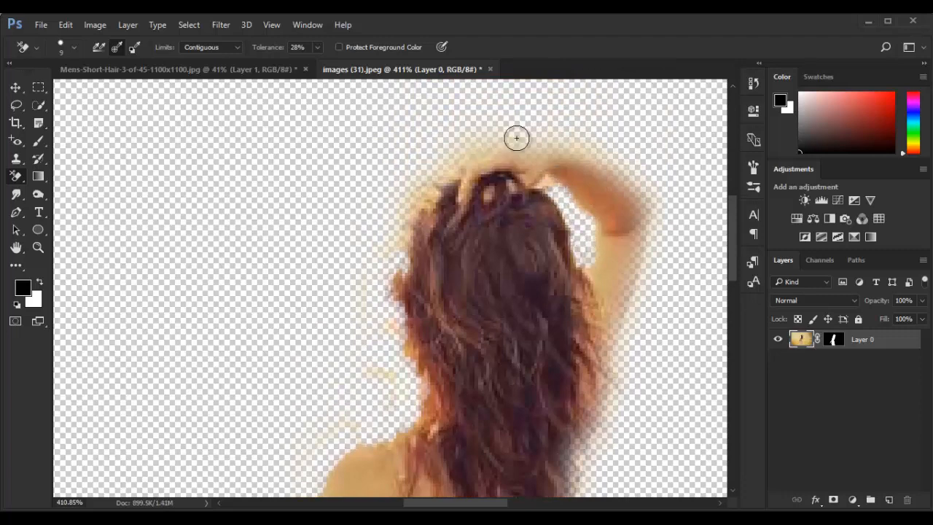
pyautogui.scroll(-6, 438, 218)
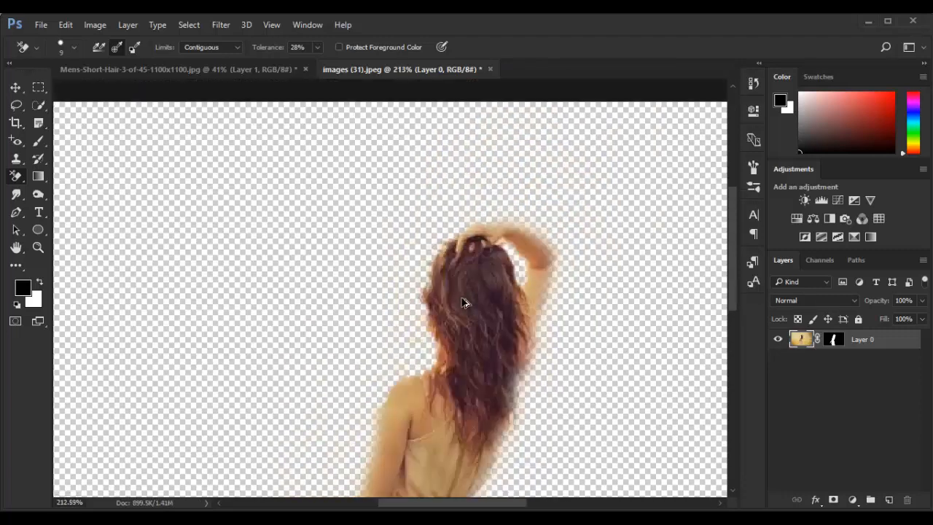
# Close the Mens-Short-Hair-3-of-45-1100x1100.jpg document without saving it
pyautogui.press('v')
pyautogui.click(279, 71)
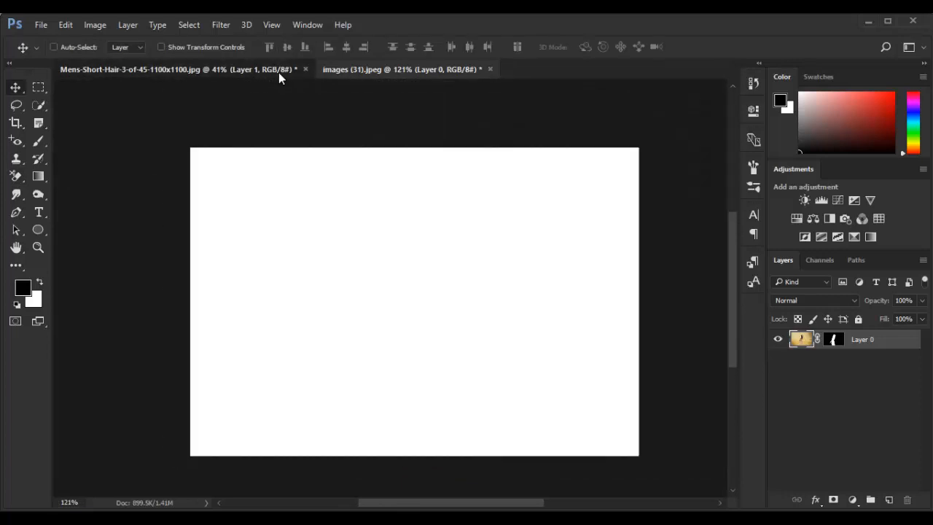
pyautogui.click(305, 70)
pyautogui.click(462, 217)
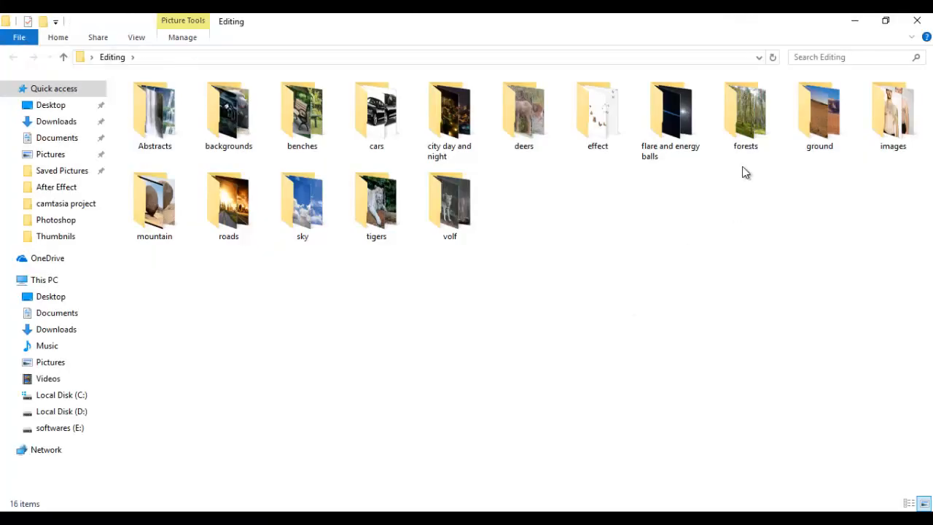
# Browse the Editing subfolders for a backdrop and open s-l300 from the Abstracts folder in Photoshop
pyautogui.doubleClick(752, 121)
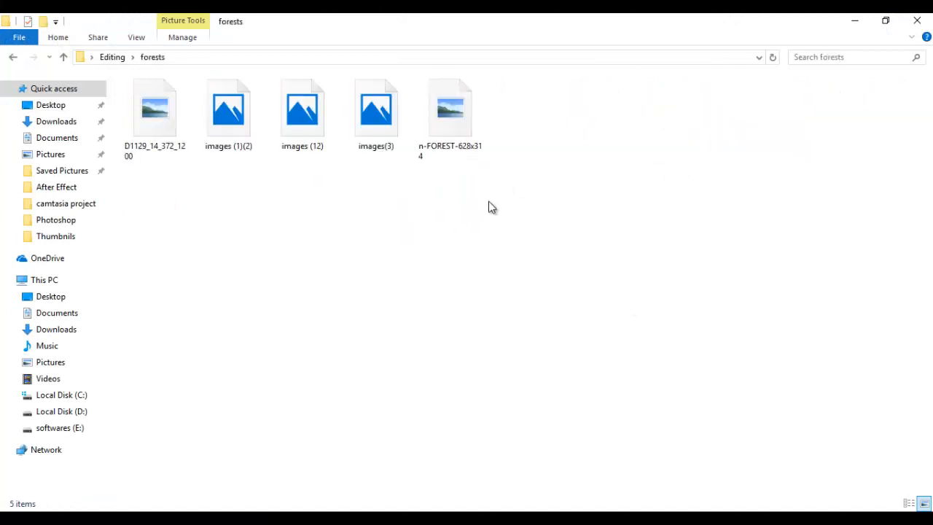
pyautogui.click(451, 124)
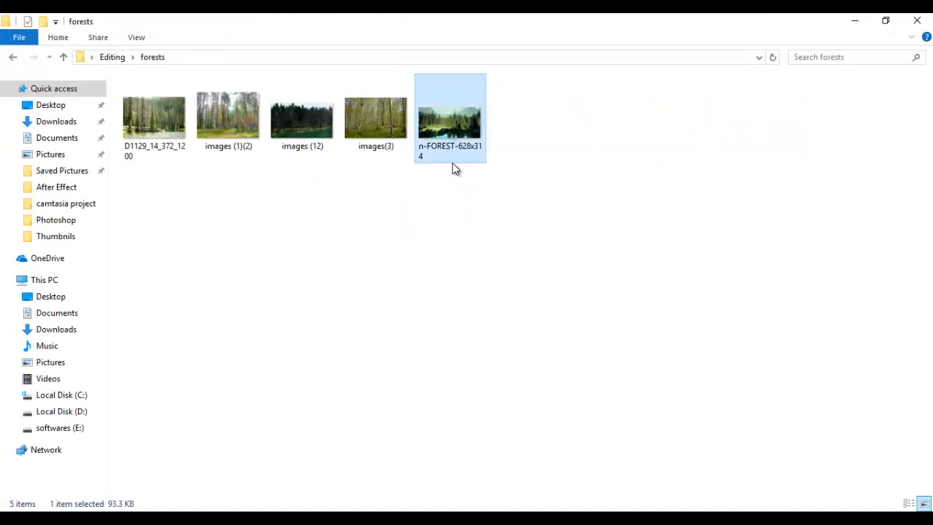
pyautogui.click(14, 57)
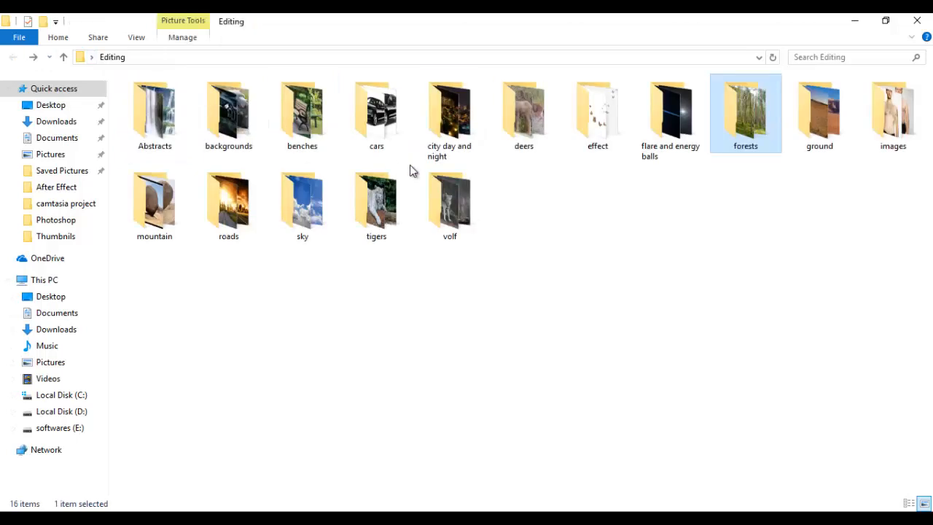
pyautogui.doubleClick(160, 124)
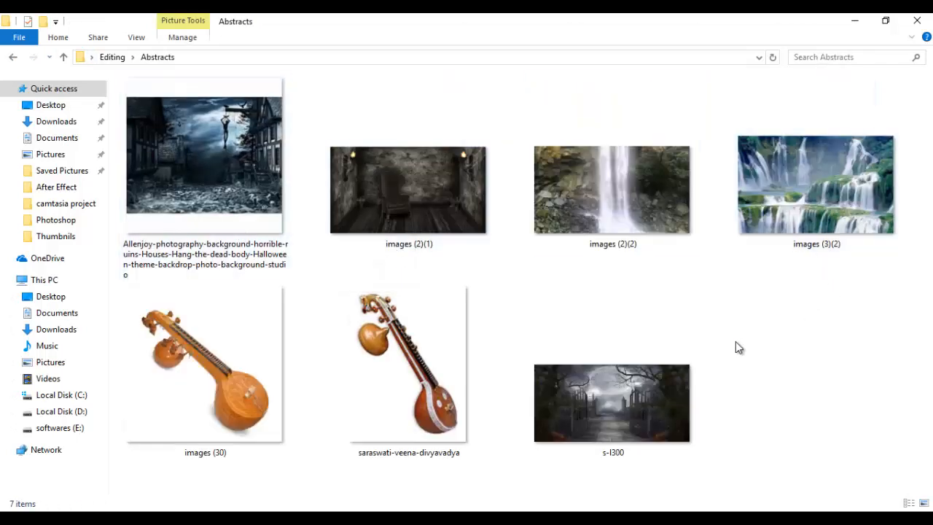
pyautogui.moveTo(619, 420); pyautogui.dragTo(736, 50)
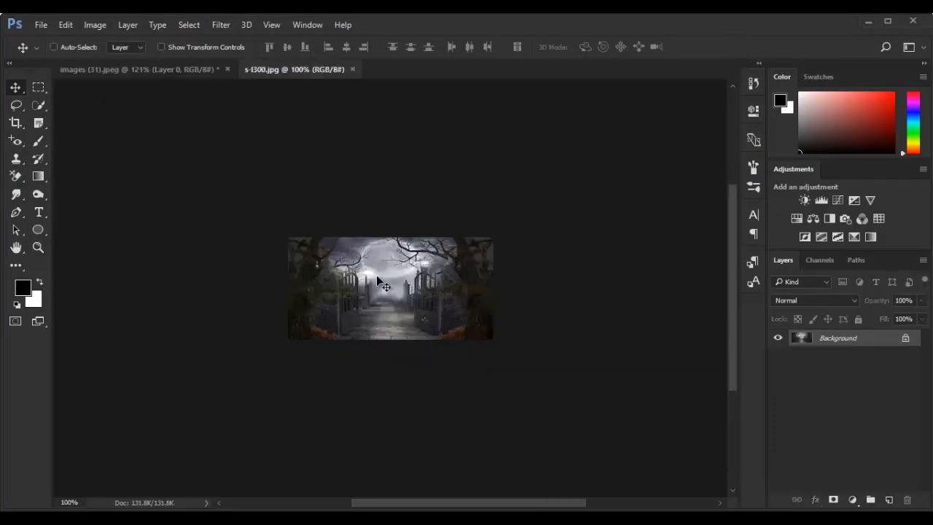
pyautogui.hotkey('ctrl', '0')
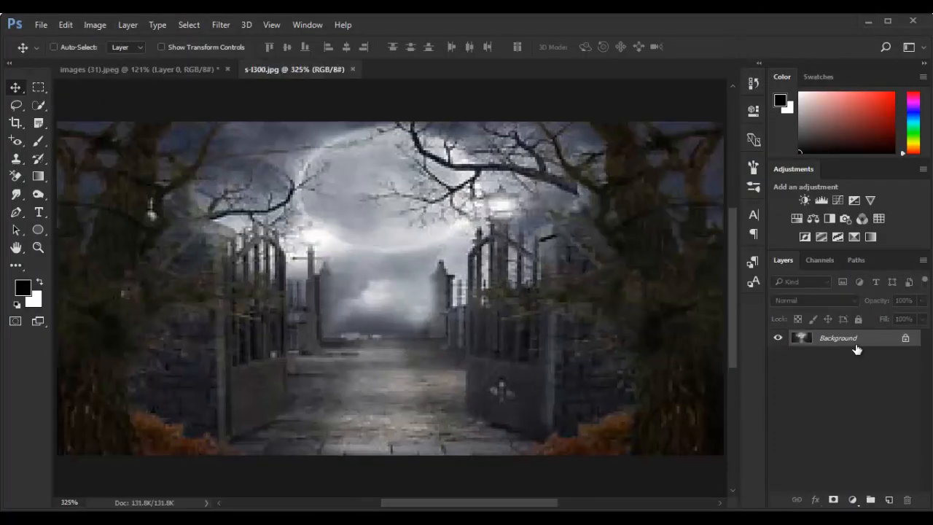
# Convert the s-l300.jpg background to a regular layer and close the document without saving
pyautogui.doubleClick(788, 345)
pyautogui.click(583, 177)
pyautogui.click(388, 69)
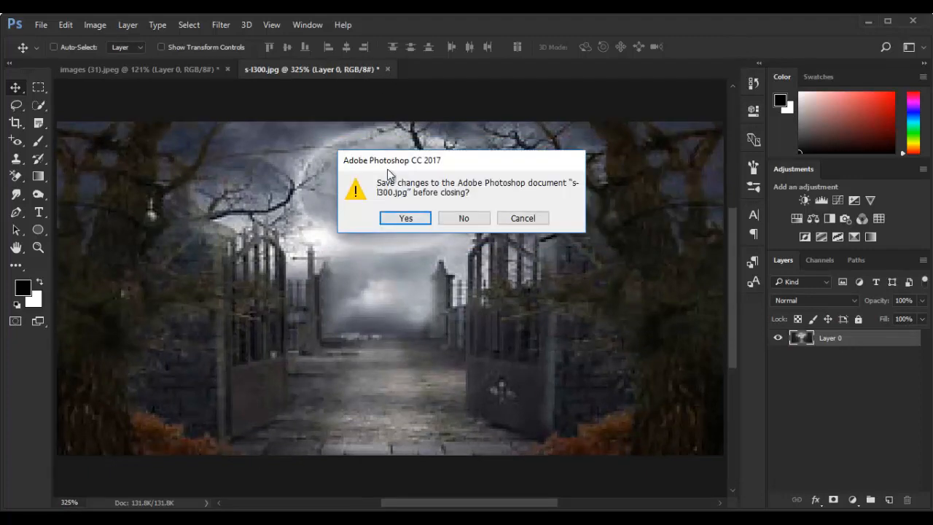
pyautogui.click(470, 219)
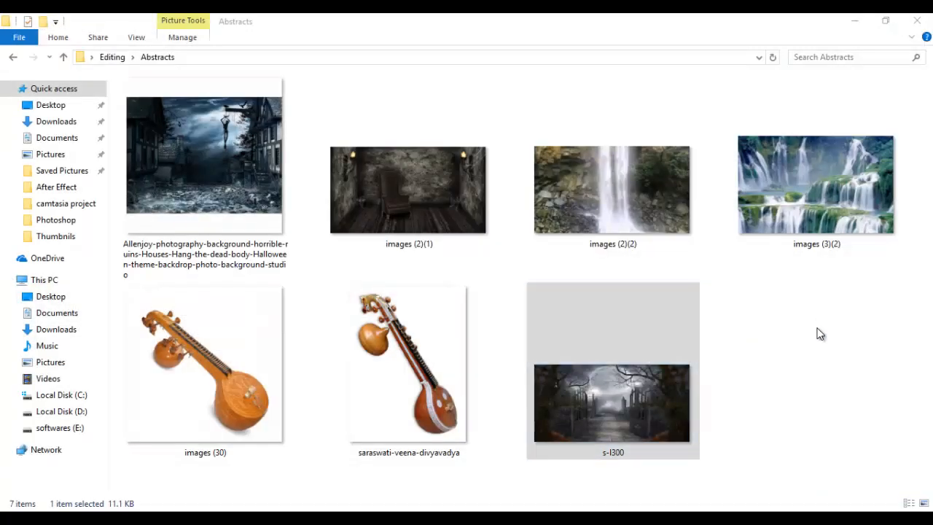
# Open the waterfall image images (3)(2) in Photoshop and convert its background to a regular layer
pyautogui.click(773, 241)
pyautogui.moveTo(763, 252); pyautogui.dragTo(362, 496)
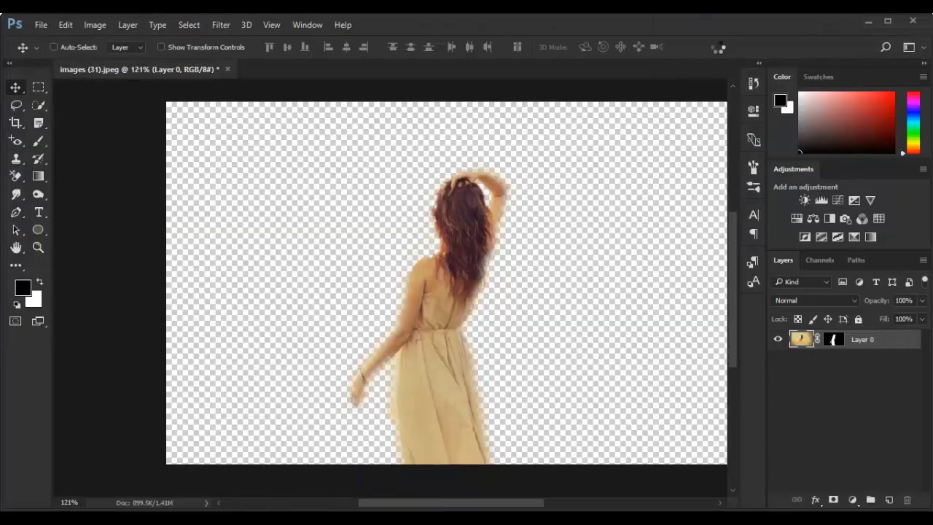
pyautogui.moveTo(718, 48); pyautogui.dragTo(430, 267)
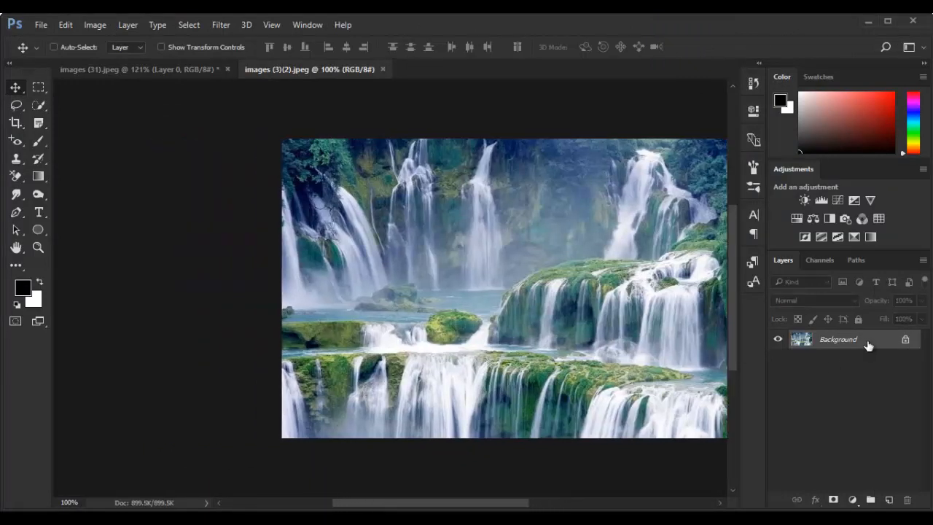
pyautogui.doubleClick(867, 342)
pyautogui.click(584, 175)
pyautogui.scroll(5, 329, 305)
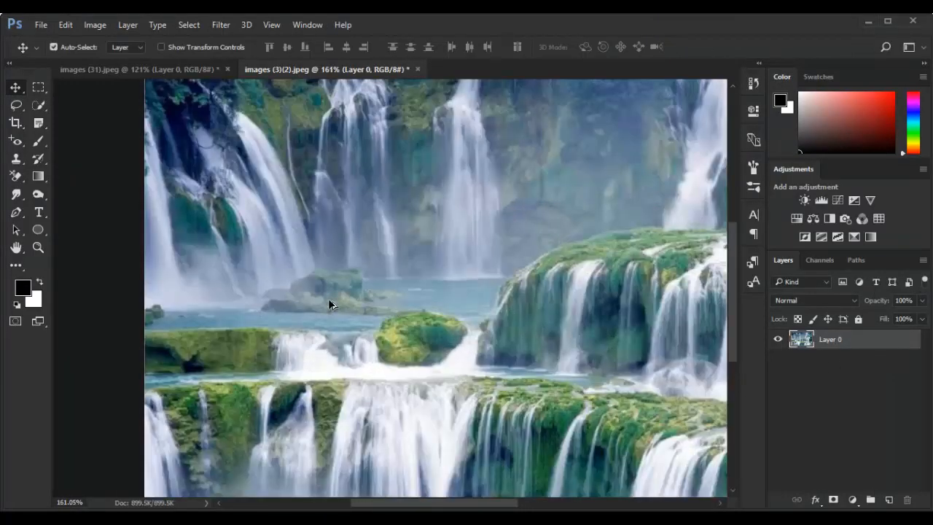
pyautogui.scroll(-3, 330, 304)
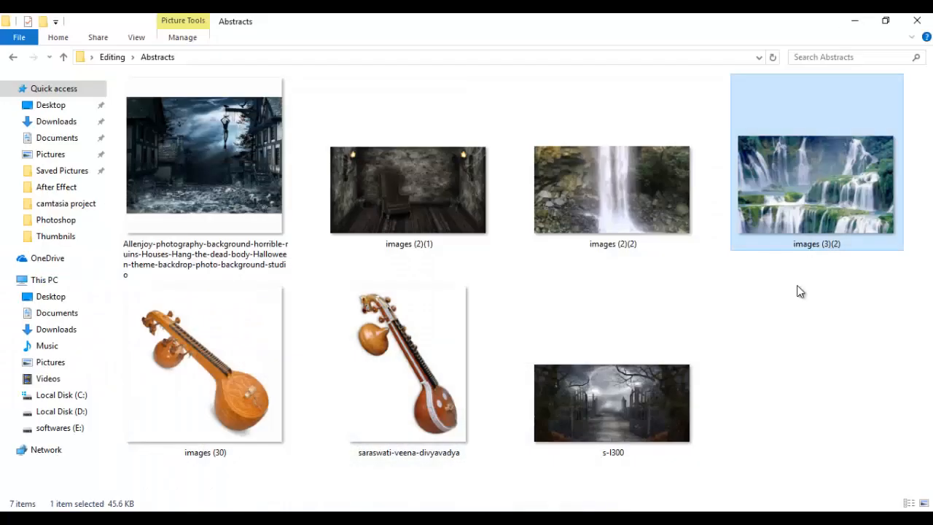
# Return to the Editing folder in File Explorer and open its ground subfolder
pyautogui.click(12, 57)
pyautogui.click(496, 130)
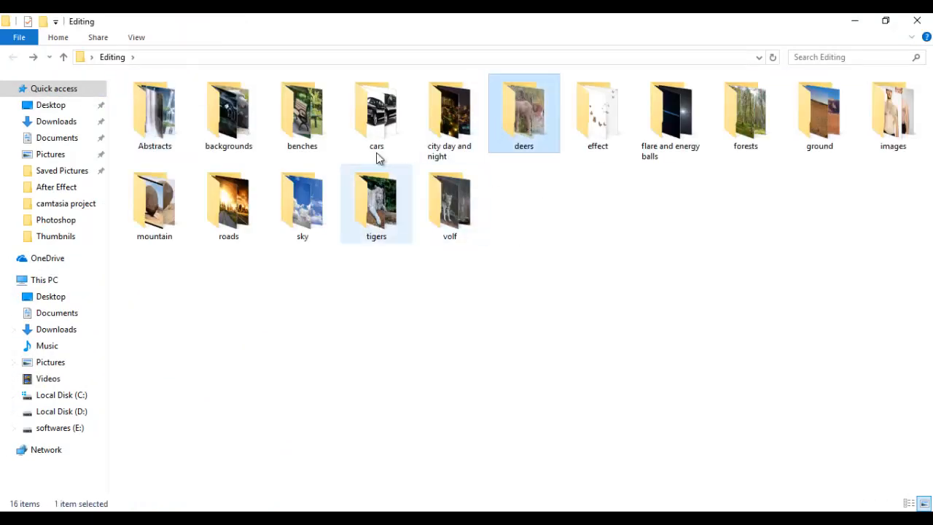
pyautogui.click(299, 149)
pyautogui.click(157, 211)
pyautogui.click(379, 231)
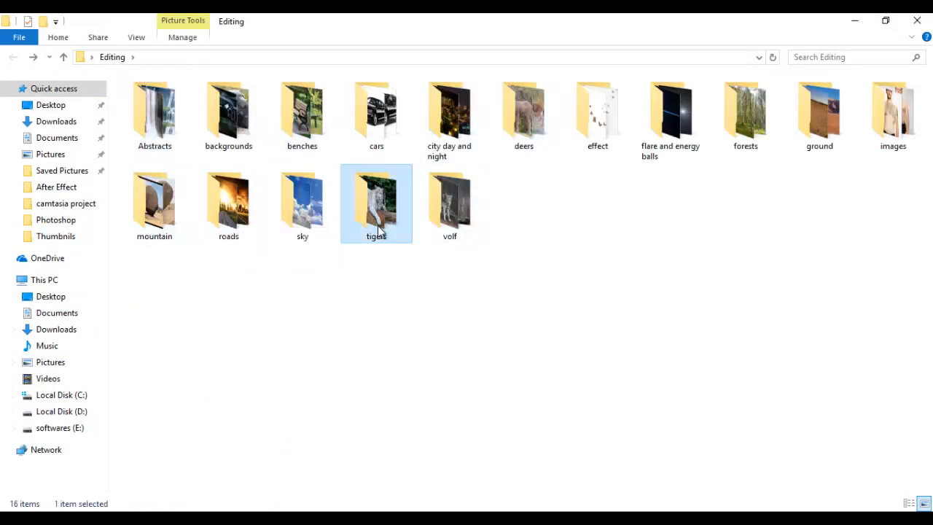
pyautogui.click(819, 128)
pyautogui.doubleClick(822, 116)
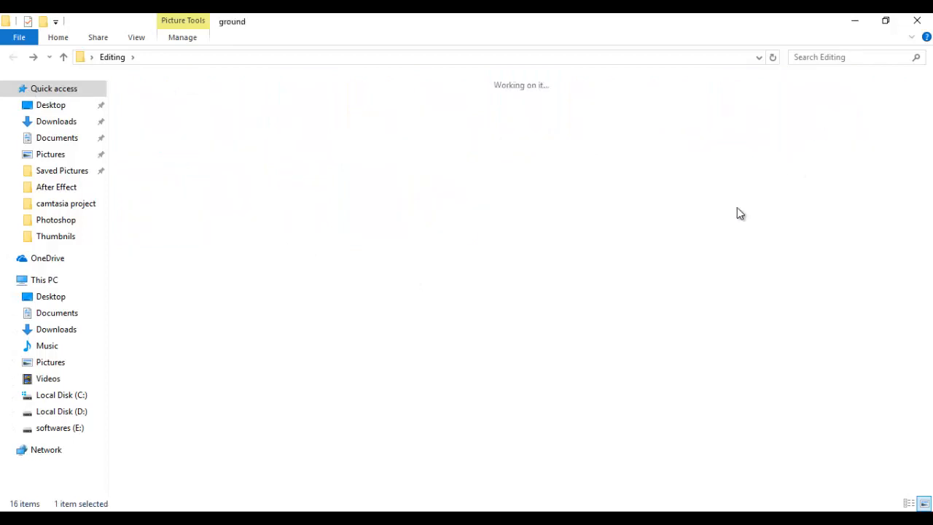
# Open the PTL047-.07-Rec-Grnd-2015-Griffin image from the ground folder in Photoshop
pyautogui.click(879, 111)
pyautogui.click(459, 178)
pyautogui.click(241, 189)
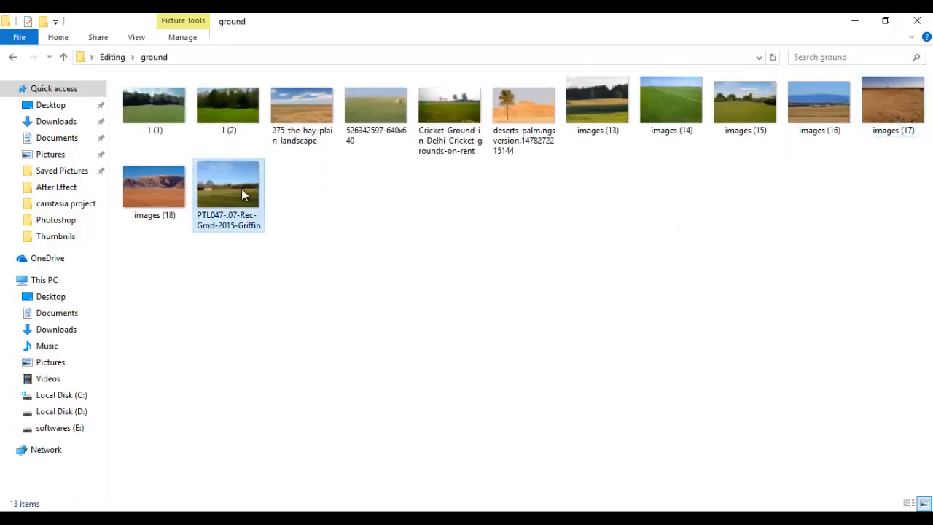
pyautogui.moveTo(234, 198); pyautogui.dragTo(442, 174)
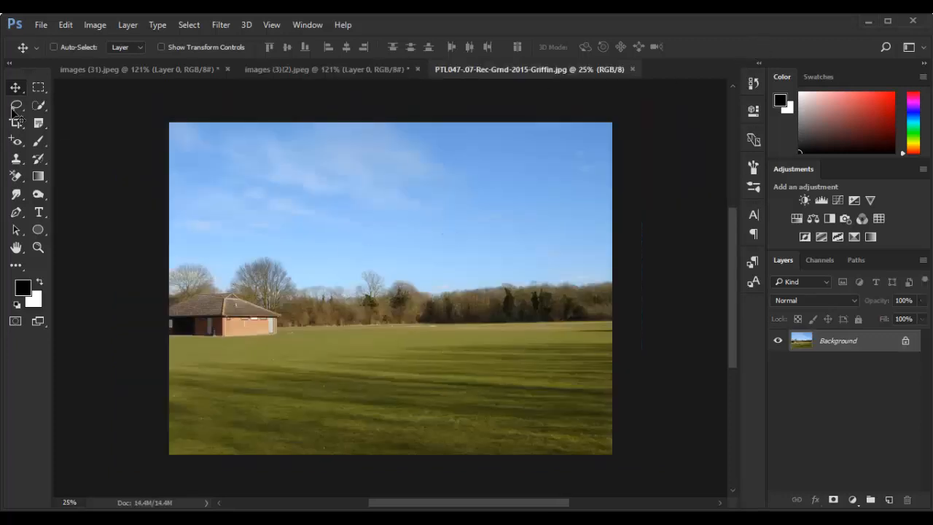
# Load the Basic Brushes set into the Brush tool's presets
pyautogui.click(39, 143)
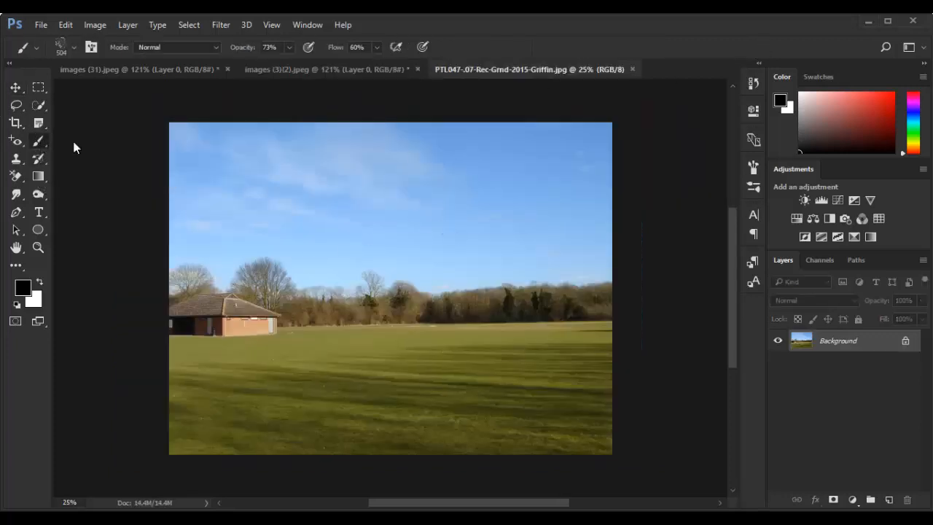
pyautogui.click(73, 46)
pyautogui.click(188, 73)
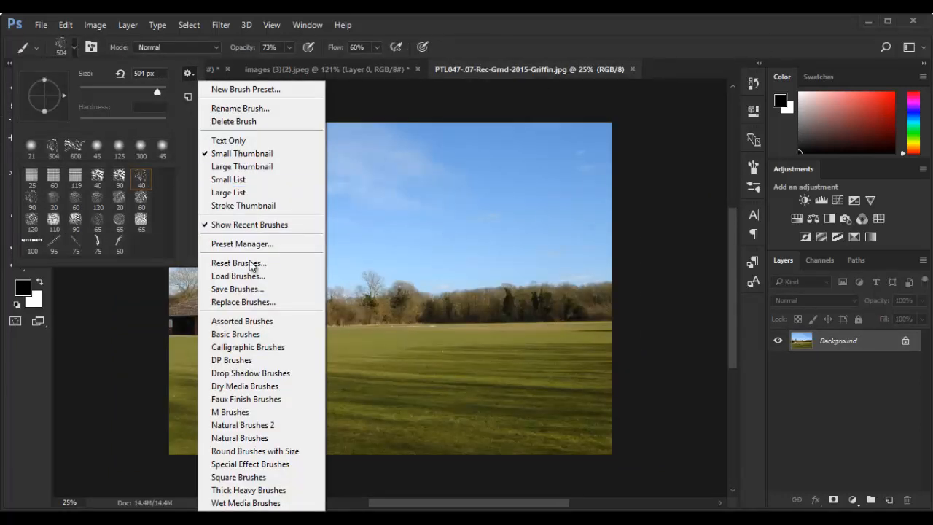
pyautogui.click(245, 333)
pyautogui.click(407, 219)
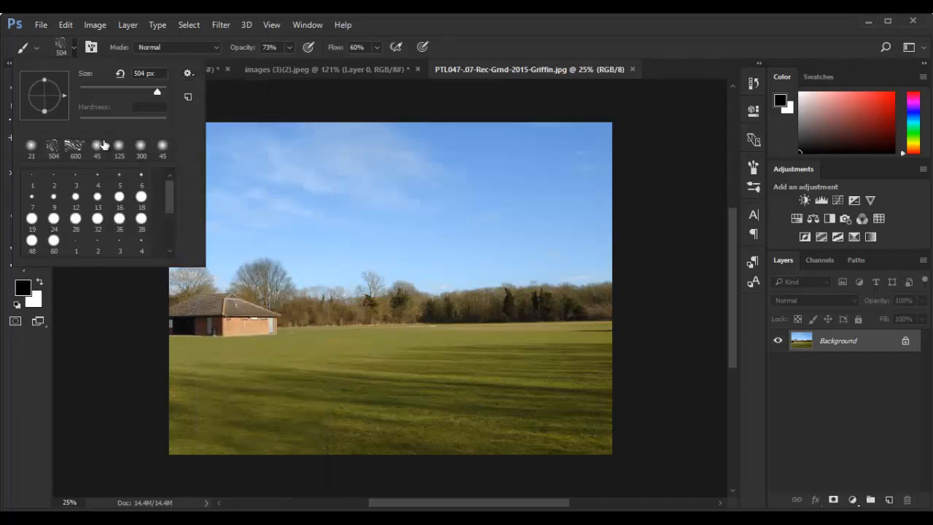
pyautogui.doubleClick(54, 144)
# Select the sky with the Quick Selection tool, subtracting the house roof and the trees along the horizon
pyautogui.click(38, 107)
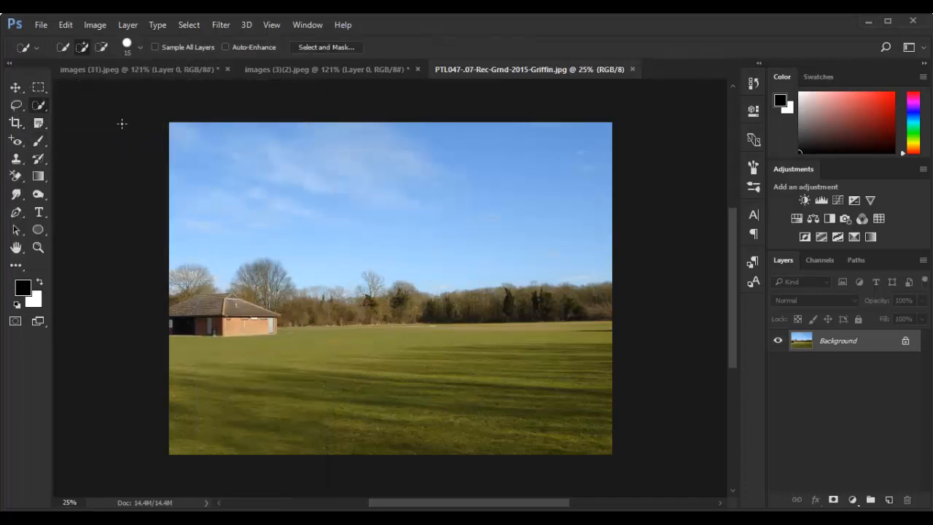
pyautogui.moveTo(595, 221); pyautogui.dragTo(599, 225)
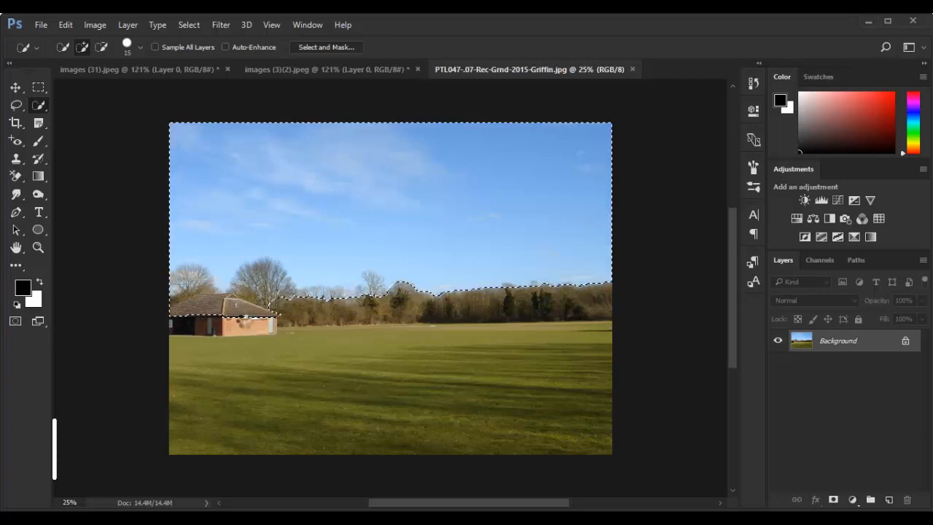
pyautogui.scroll(5, 243, 321)
pyautogui.moveTo(246, 307)
pyautogui.mouseDown()
pyautogui.moveTo(290, 303)
pyautogui.moveTo(291, 258)
pyautogui.moveTo(315, 260)
pyautogui.moveTo(261, 233)
pyautogui.moveTo(235, 258)
pyautogui.mouseUp()
pyautogui.moveTo(188, 292)
pyautogui.mouseDown()
pyautogui.moveTo(148, 280)
pyautogui.moveTo(142, 222)
pyautogui.moveTo(177, 251)
pyautogui.moveTo(157, 224)
pyautogui.moveTo(150, 247)
pyautogui.mouseUp()
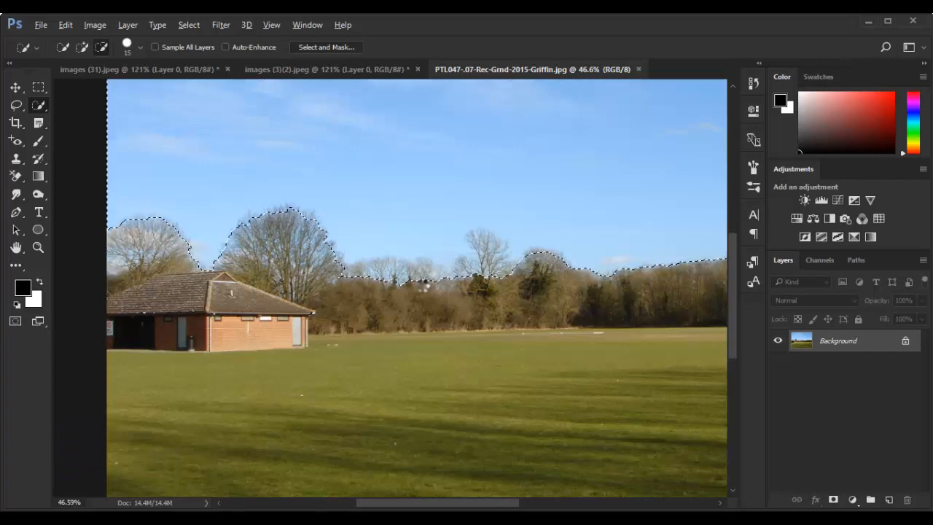
pyautogui.moveTo(348, 270)
pyautogui.mouseDown()
pyautogui.moveTo(429, 270)
pyautogui.moveTo(484, 249)
pyautogui.moveTo(500, 275)
pyautogui.mouseUp()
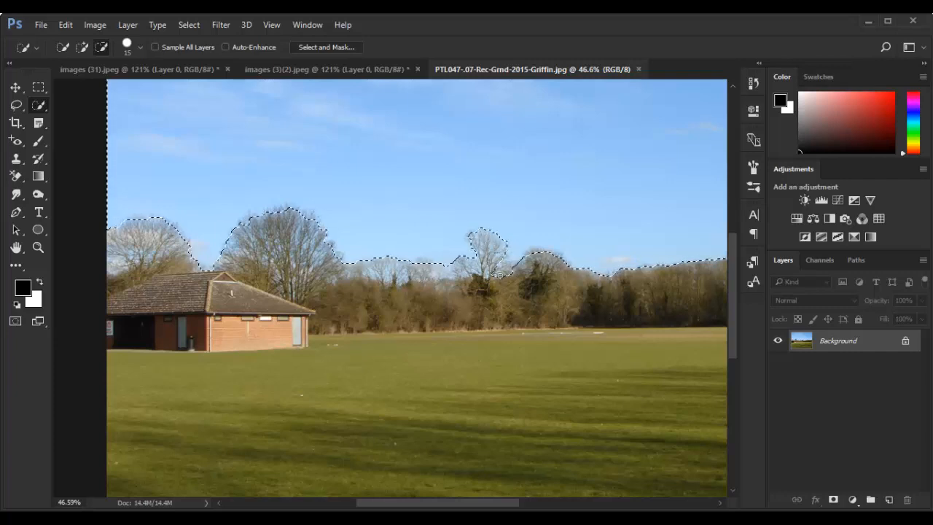
# Try hiding the sky with a layer mask made from the selection, and undo the mask
pyautogui.scroll(-5, 389, 322)
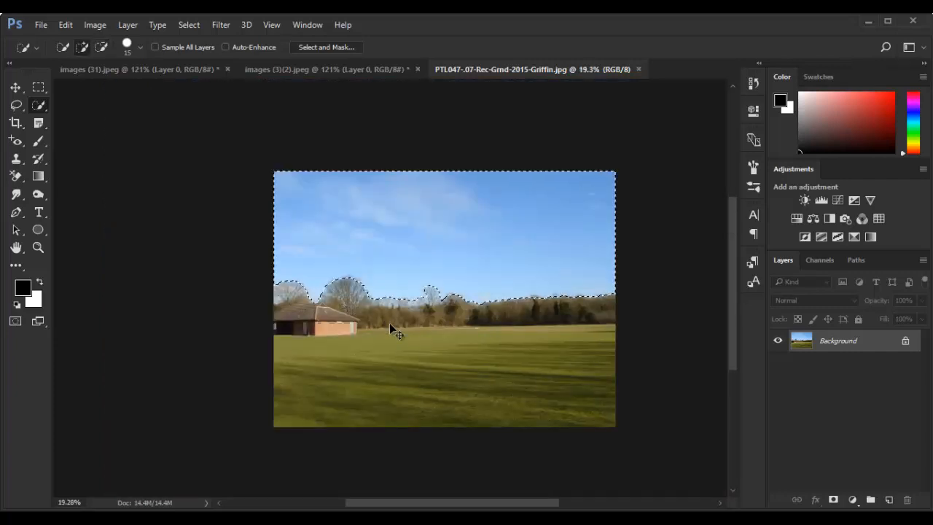
pyautogui.click(835, 500)
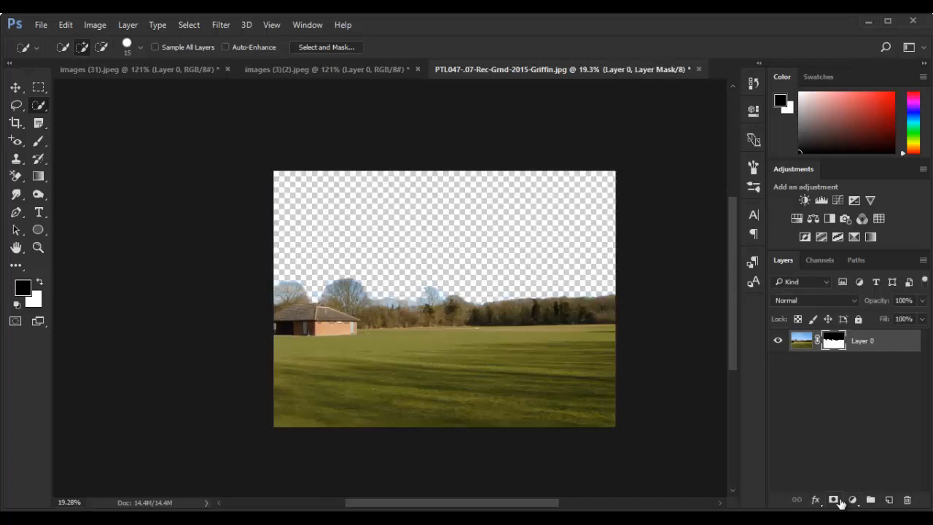
pyautogui.scroll(2, 405, 321)
pyautogui.hotkey('ctrl', 'z')
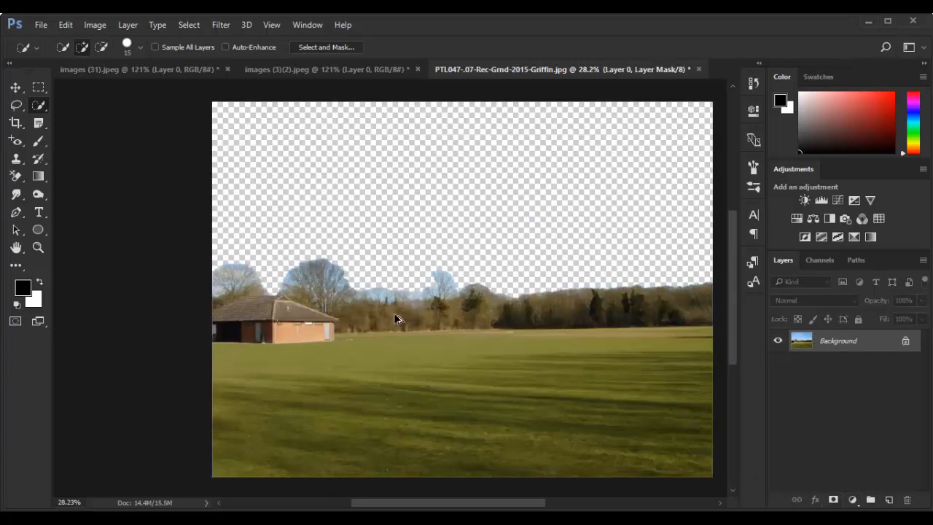
# Feather the edge of the field and tree selection by 29.8 px in Select and Mask
pyautogui.click(326, 47)
pyautogui.moveTo(749, 327); pyautogui.dragTo(826, 330)
pyautogui.click(849, 490)
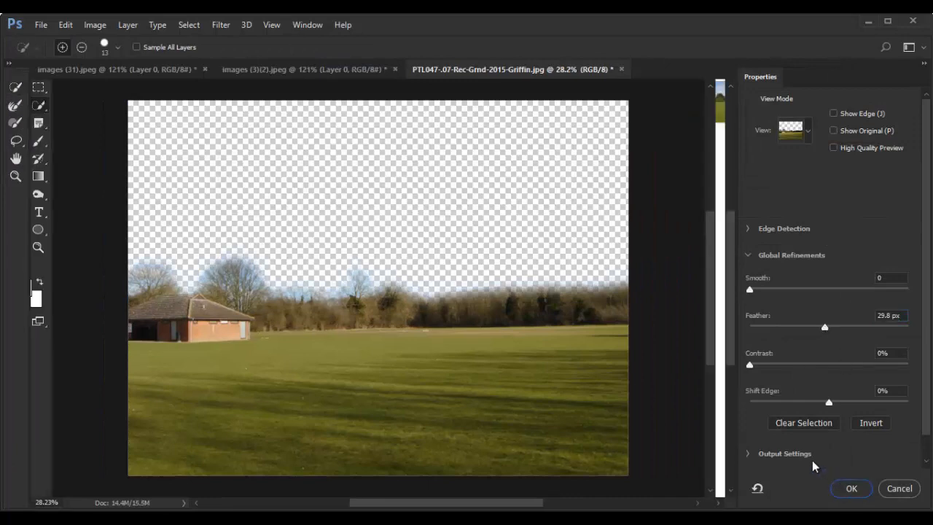
# Close the waterfall image images (3)(2).jpeg without saving its changes
pyautogui.click(16, 88)
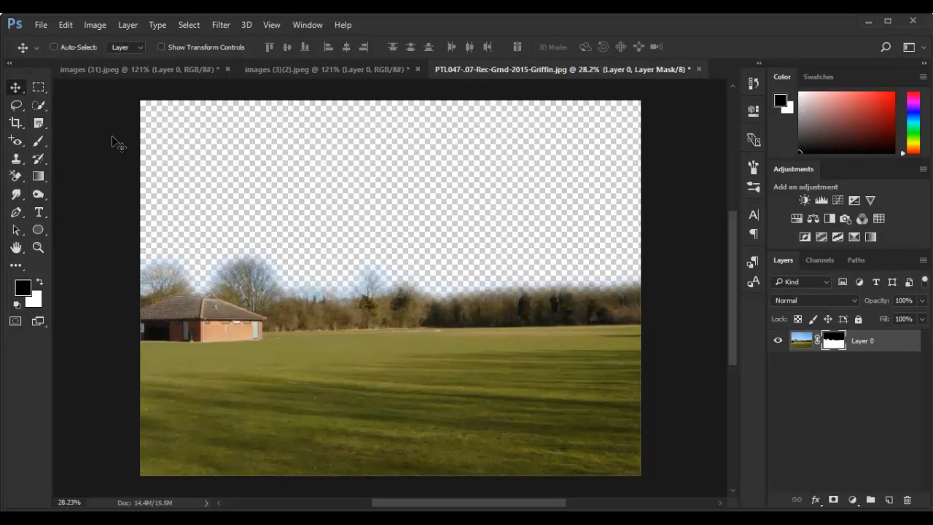
pyautogui.click(203, 72)
pyautogui.click(317, 70)
pyautogui.click(417, 69)
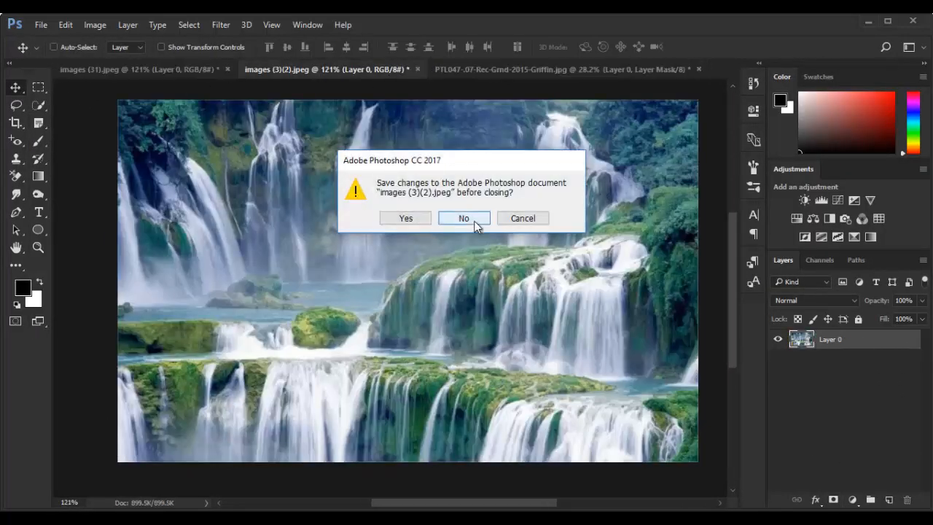
pyautogui.click(466, 219)
# Bring the cut-out woman into the field document and enlarge her to about 435%, standing near the middle of the canvas
pyautogui.click(277, 68)
pyautogui.click(145, 69)
pyautogui.moveTo(397, 324); pyautogui.dragTo(421, 304)
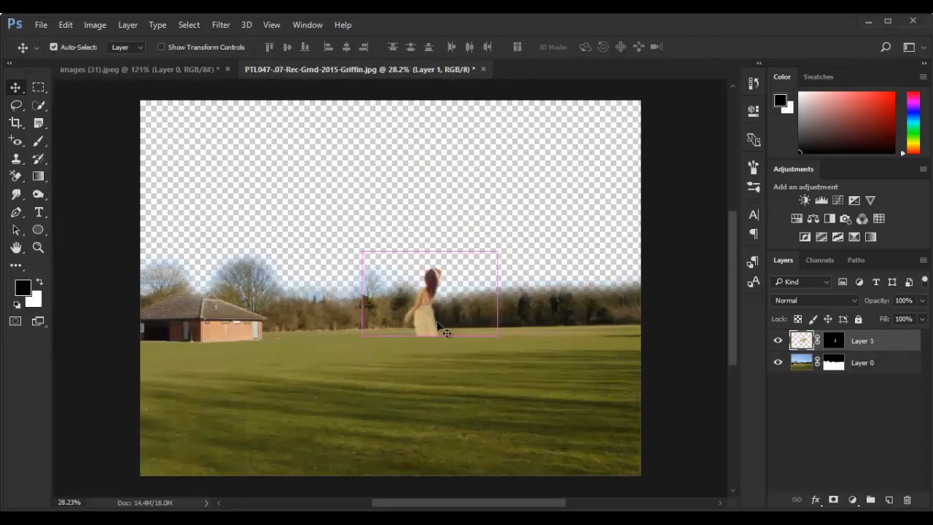
pyautogui.hotkey('ctrl', 't')
pyautogui.moveTo(494, 335); pyautogui.dragTo(724, 478)
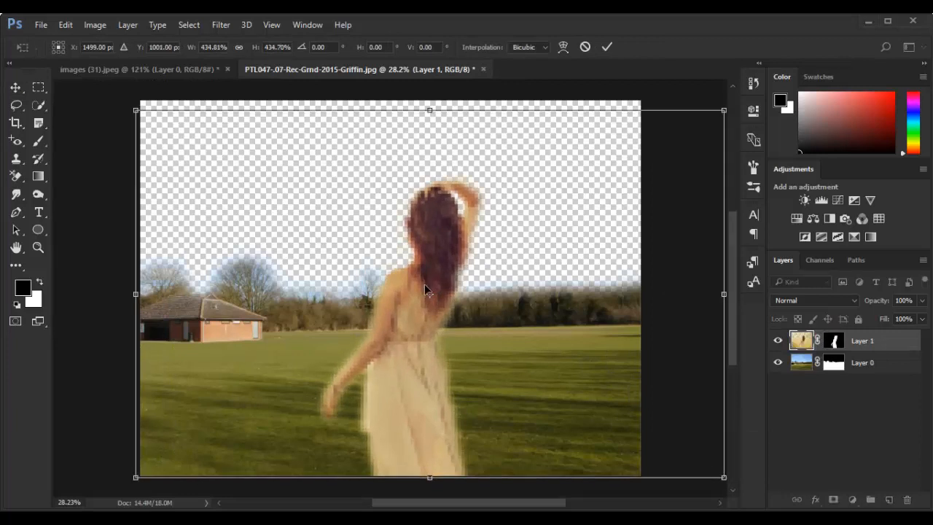
pyautogui.moveTo(425, 285); pyautogui.dragTo(413, 288)
pyautogui.press('Return')
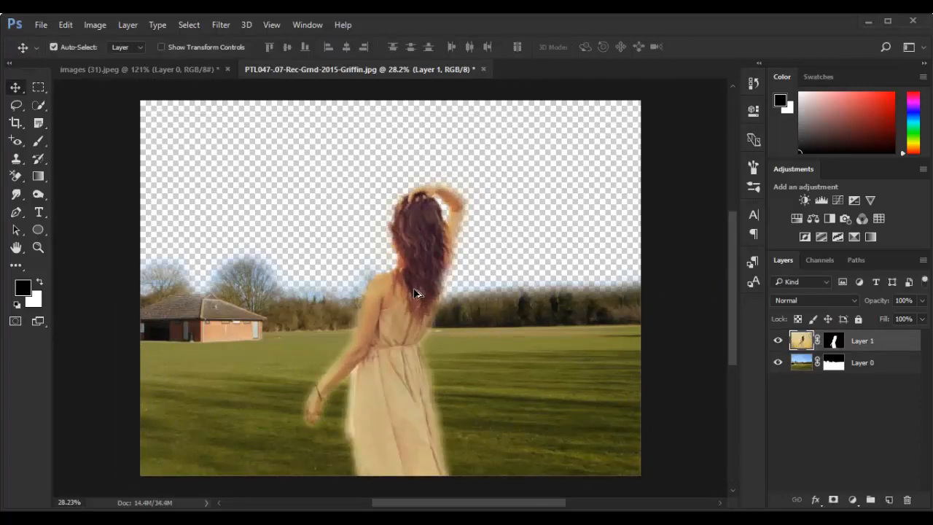
# Switch to File Explorer and open images.jpg from the sky folder in Photoshop
pyautogui.scroll(-4, 414, 294)
pyautogui.scroll(2, 398, 321)
pyautogui.hotkey('alt', 'Tab')
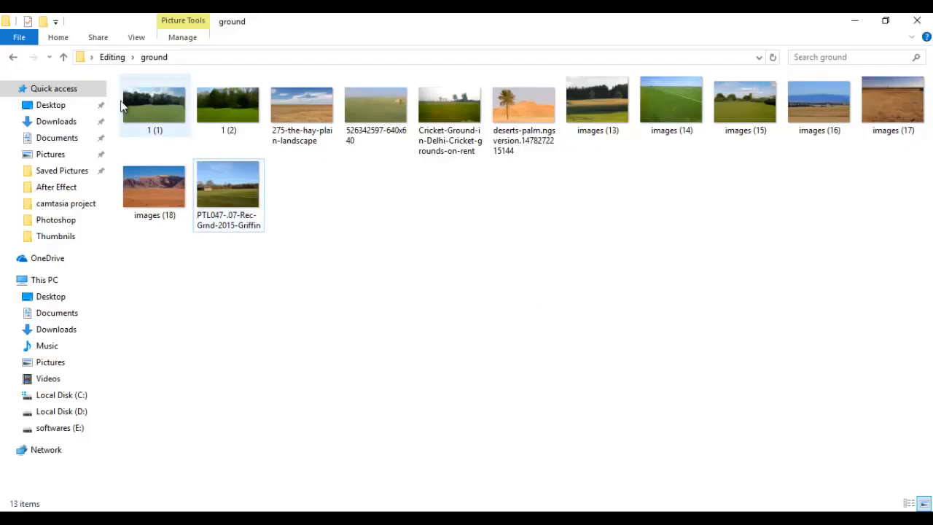
pyautogui.click(13, 59)
pyautogui.doubleClick(313, 228)
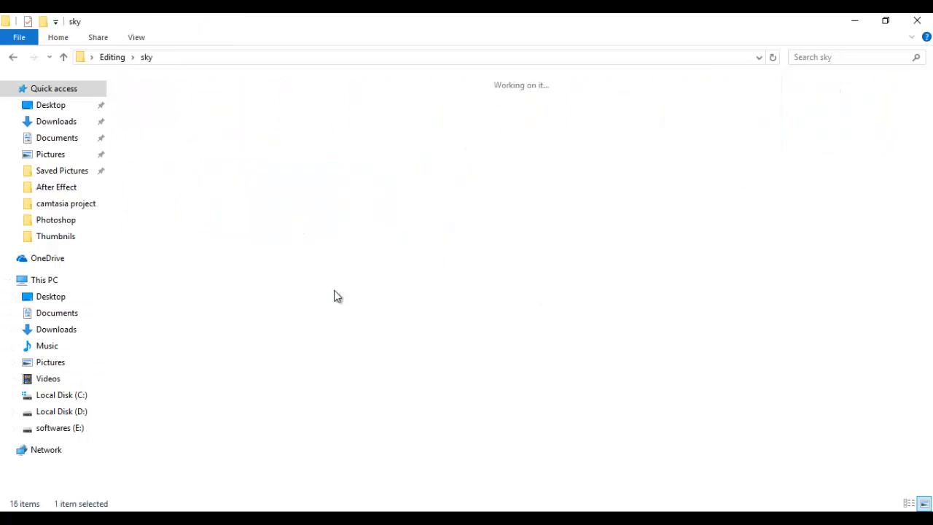
pyautogui.click(812, 122)
pyautogui.moveTo(813, 107); pyautogui.dragTo(703, 68)
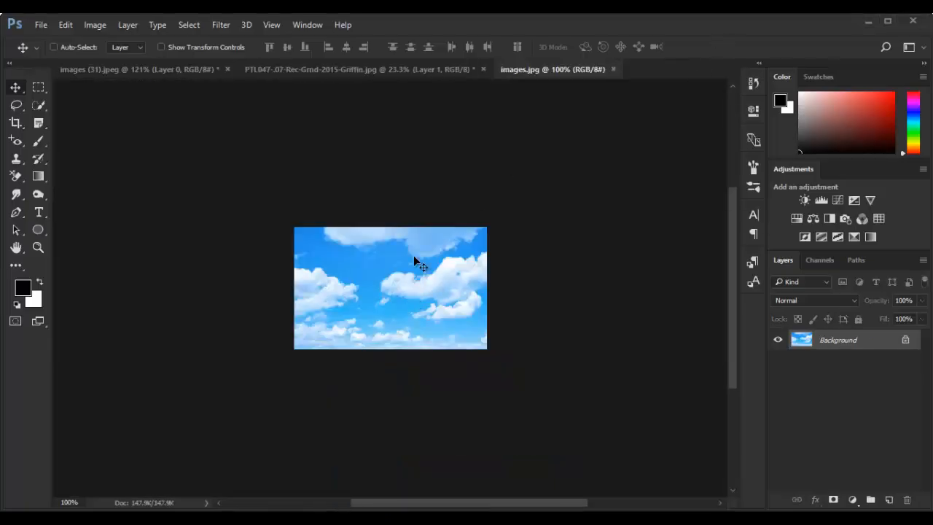
# Convert the blue sky image's background to a normal layer and copy it into the field document
pyautogui.doubleClick(853, 347)
pyautogui.click(587, 178)
pyautogui.moveTo(393, 292); pyautogui.dragTo(662, 436)
# Enlarge the blue sky to span the canvas width and place its layer beneath the field, shifted slightly upward
pyautogui.hotkey('ctrl', 't')
pyautogui.press('Return')
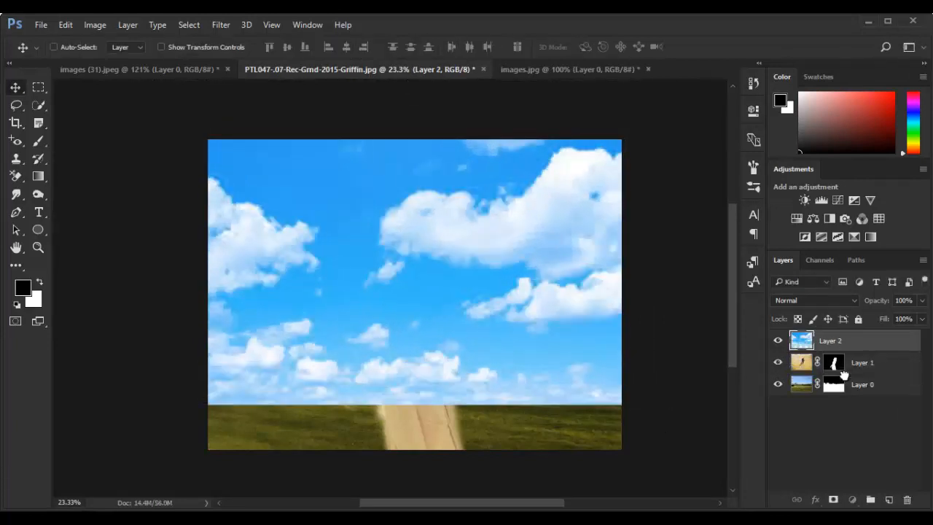
pyautogui.moveTo(844, 375); pyautogui.dragTo(851, 390)
pyautogui.moveTo(549, 234); pyautogui.dragTo(558, 198)
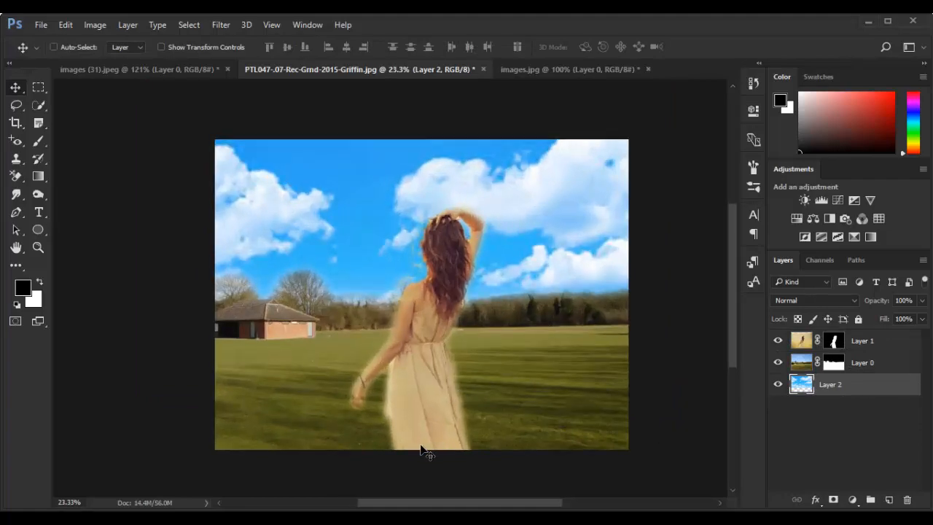
# Switch to File Explorer and open the boulder image images (6)(2) from the mountain folder in Photoshop
pyautogui.click(358, 519)
pyautogui.click(219, 350)
pyautogui.click(14, 57)
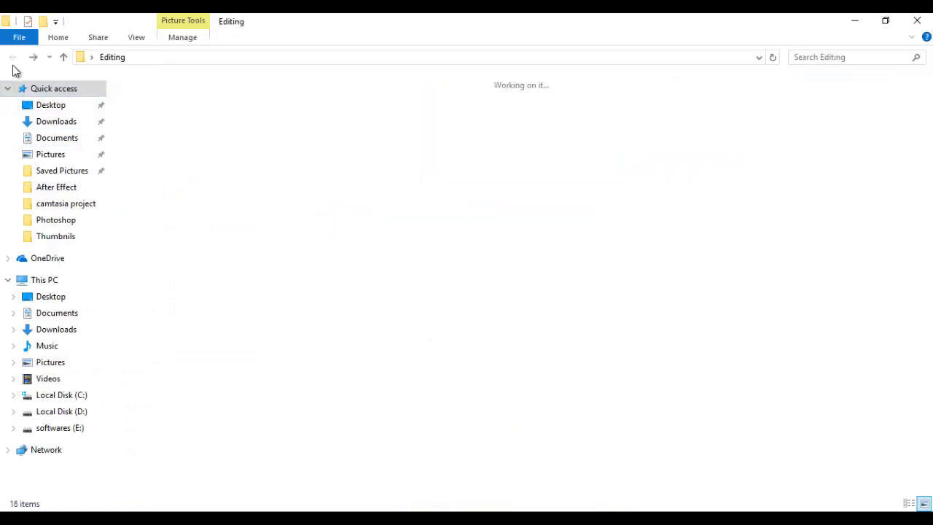
pyautogui.doubleClick(154, 211)
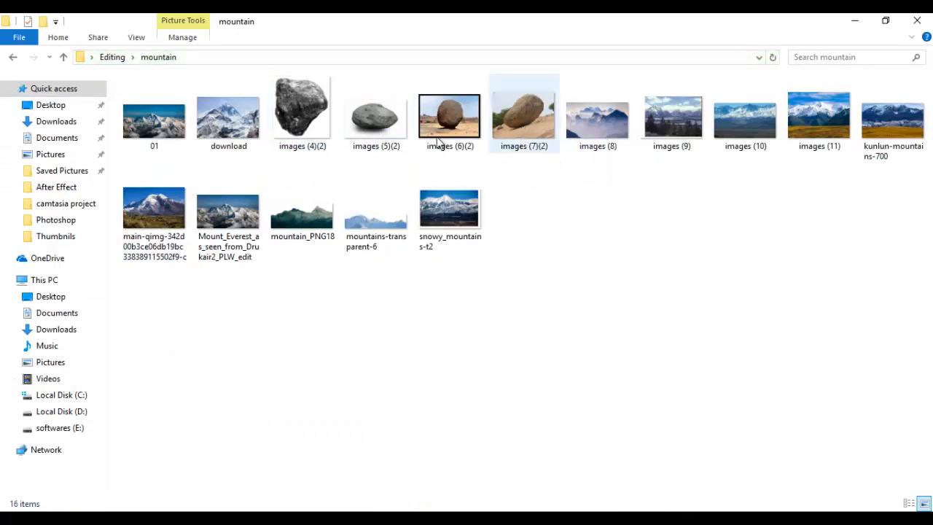
pyautogui.click(536, 122)
pyautogui.moveTo(447, 142); pyautogui.dragTo(729, 69)
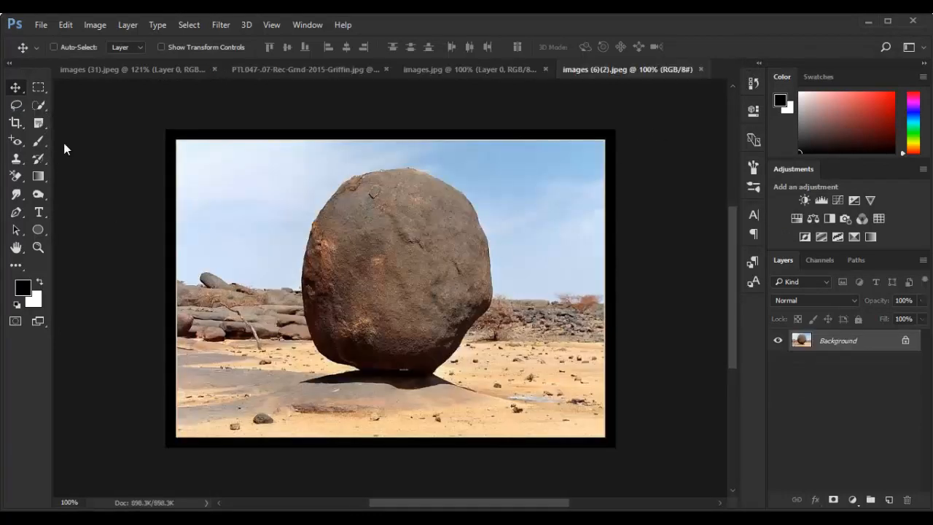
# Select the boulder with the Quick Selection tool and mask out its background with a 4.1 px feather in Select and Mask
pyautogui.press('w')
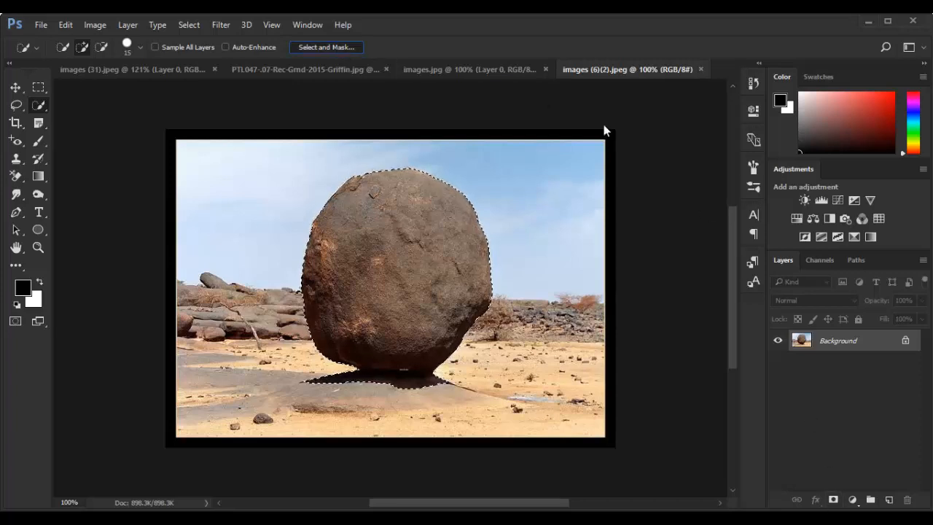
pyautogui.hotkey('ctrl', 'alt', 'r')
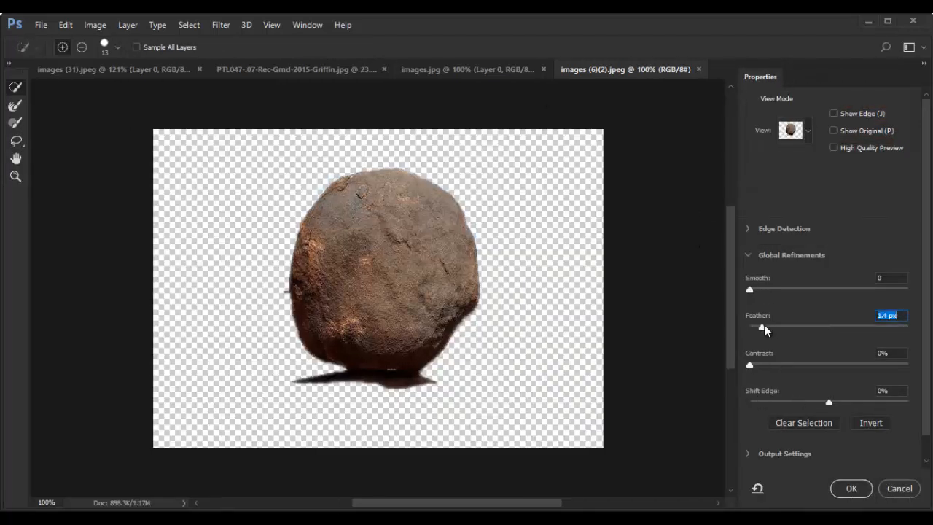
pyautogui.moveTo(764, 325); pyautogui.dragTo(784, 327)
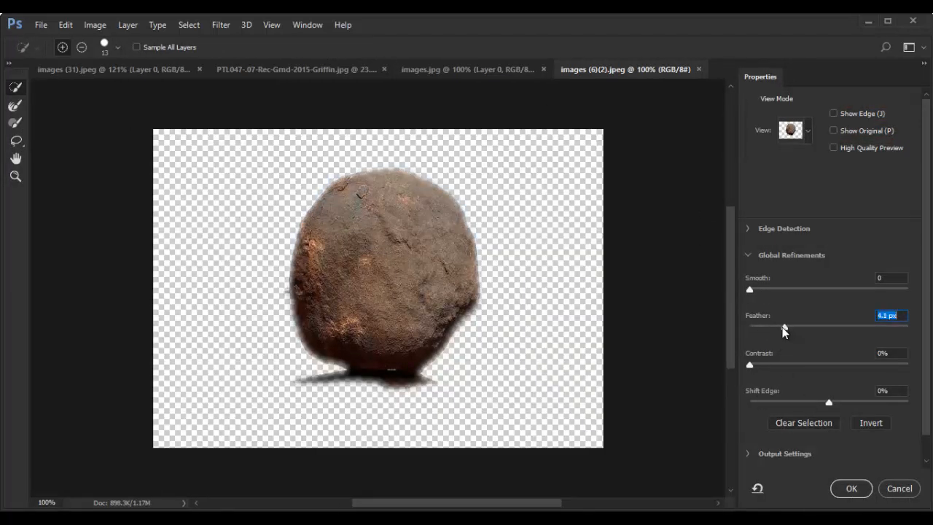
pyautogui.click(842, 490)
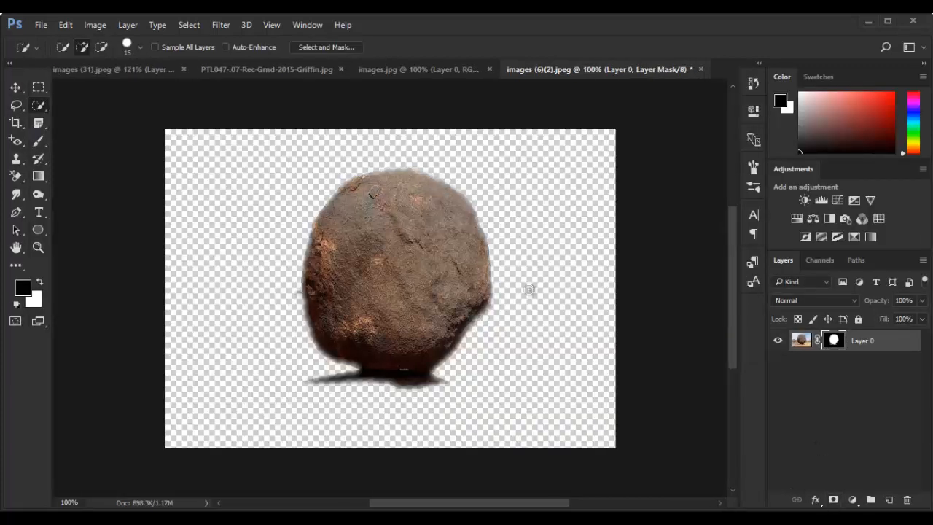
# Bring the cut-out boulder into the field document, stack its layer above the field, and set it on the grass
pyautogui.press('v')
pyautogui.moveTo(439, 279); pyautogui.dragTo(343, 224)
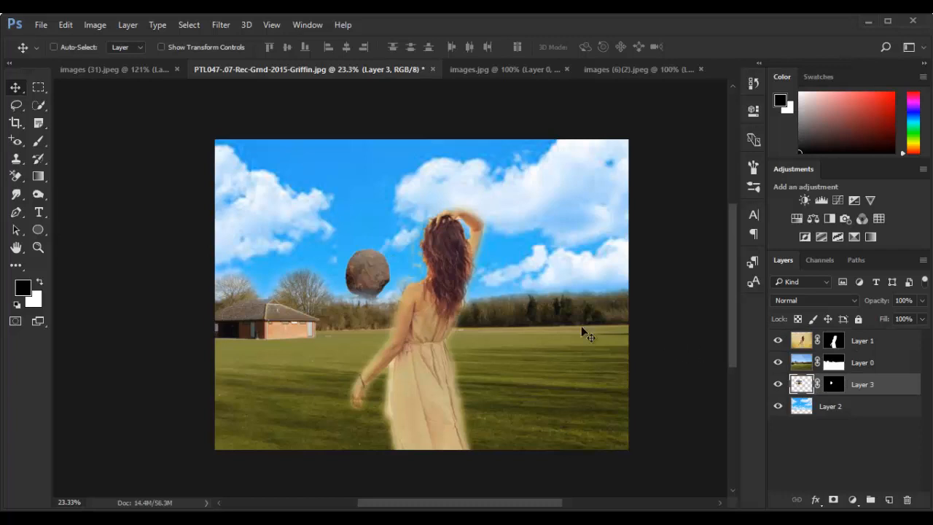
pyautogui.moveTo(860, 386); pyautogui.dragTo(861, 363)
pyautogui.moveTo(369, 276); pyautogui.dragTo(342, 347)
# Scale the boulder to about 180% and place it on the grass to the right of the woman
pyautogui.hotkey('ctrl', 't')
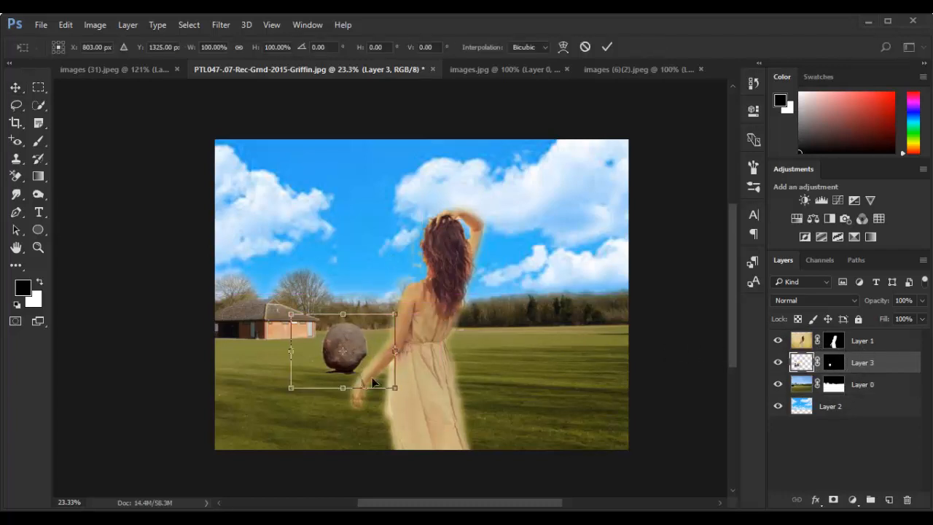
pyautogui.moveTo(412, 410); pyautogui.dragTo(437, 416)
pyautogui.moveTo(330, 344); pyautogui.dragTo(558, 342)
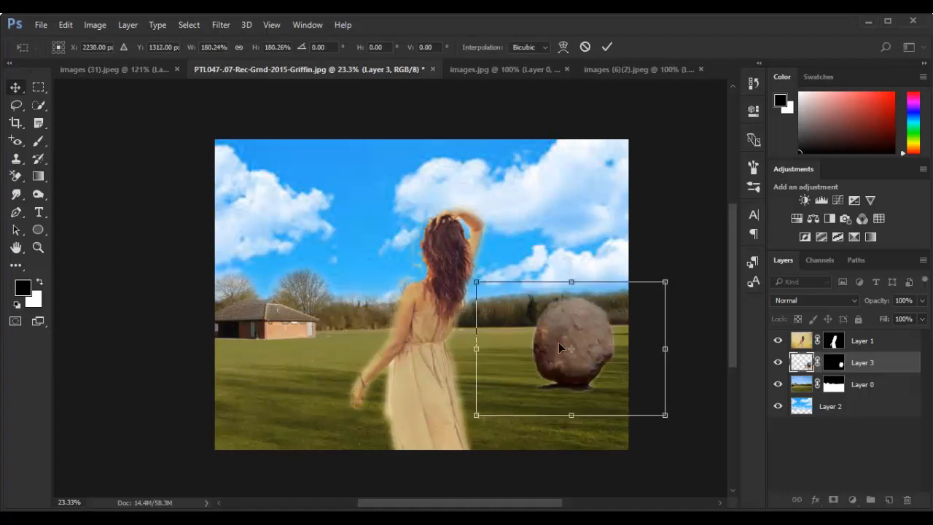
pyautogui.press('Return')
# Close the source images images.jpg, images (6)(2).jpeg and images (31).jpeg without saving their changes
pyautogui.click(481, 69)
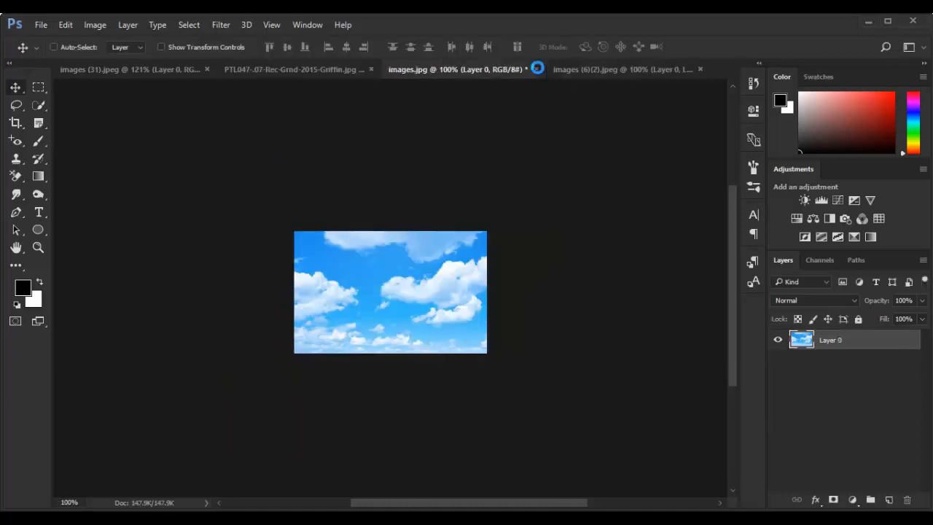
pyautogui.click(536, 69)
pyautogui.click(466, 218)
pyautogui.click(690, 69)
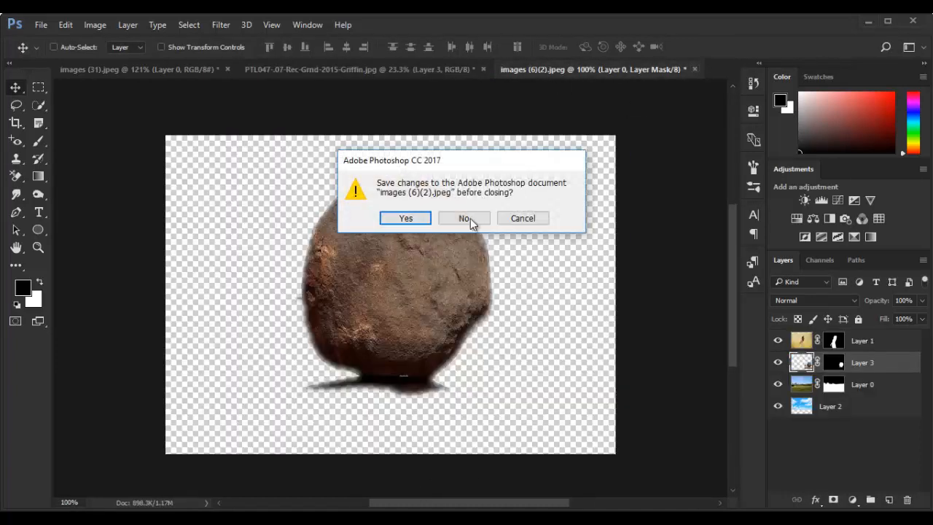
pyautogui.click(471, 218)
pyautogui.click(211, 70)
pyautogui.click(227, 70)
pyautogui.click(467, 218)
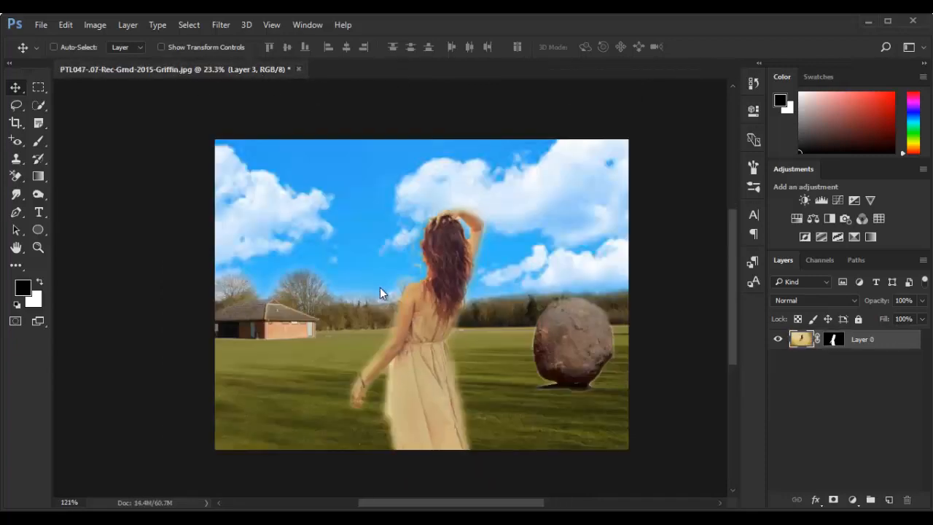
# Switch to File Explorer and open sky-993935_960_720 from the sky folder in Photoshop
pyautogui.hotkey('alt', 'Tab')
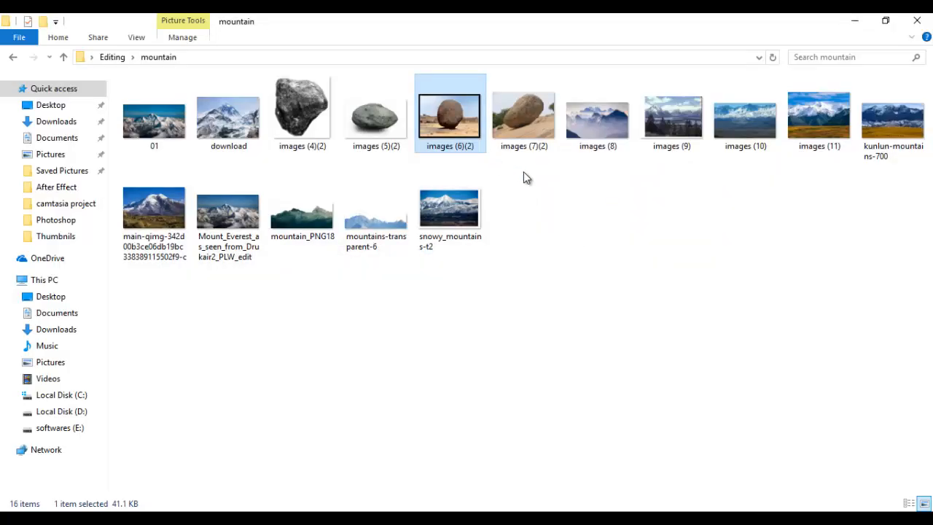
pyautogui.click(559, 188)
pyautogui.click(14, 58)
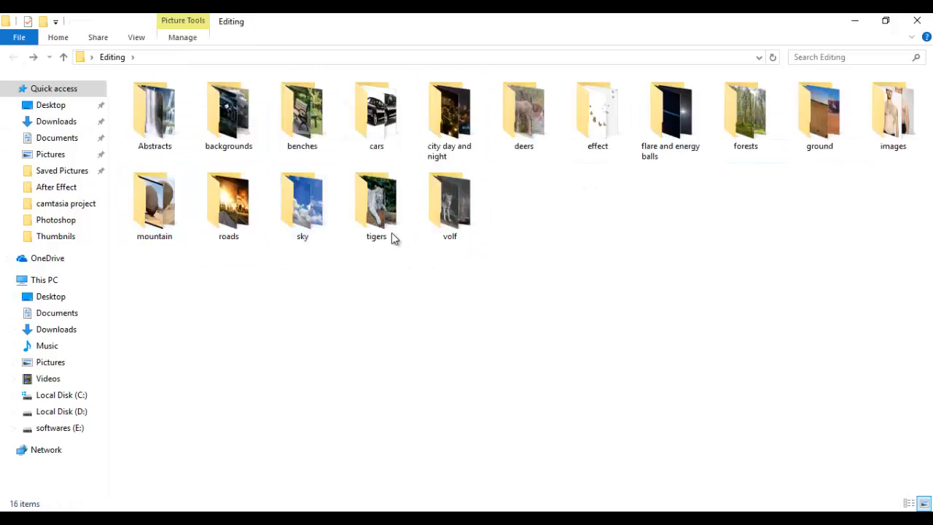
pyautogui.doubleClick(304, 204)
pyautogui.click(540, 209)
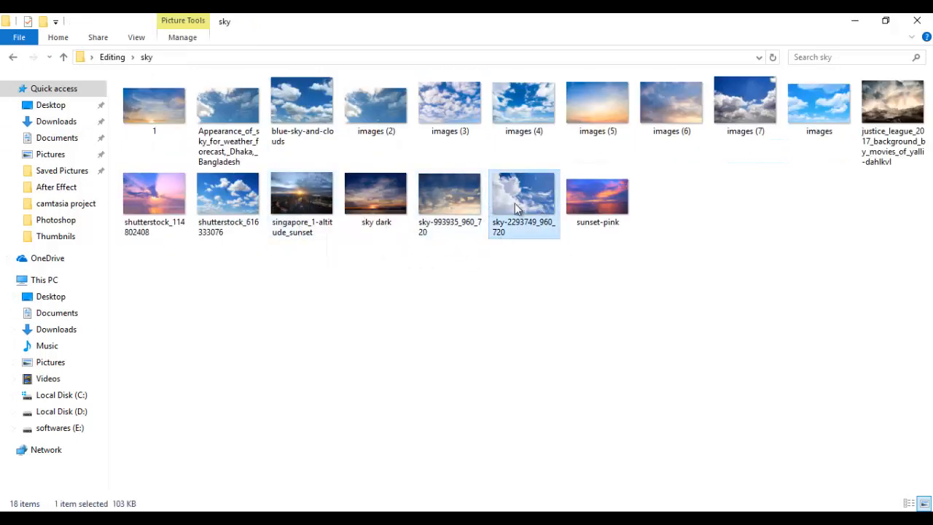
pyautogui.moveTo(450, 197); pyautogui.dragTo(740, 51)
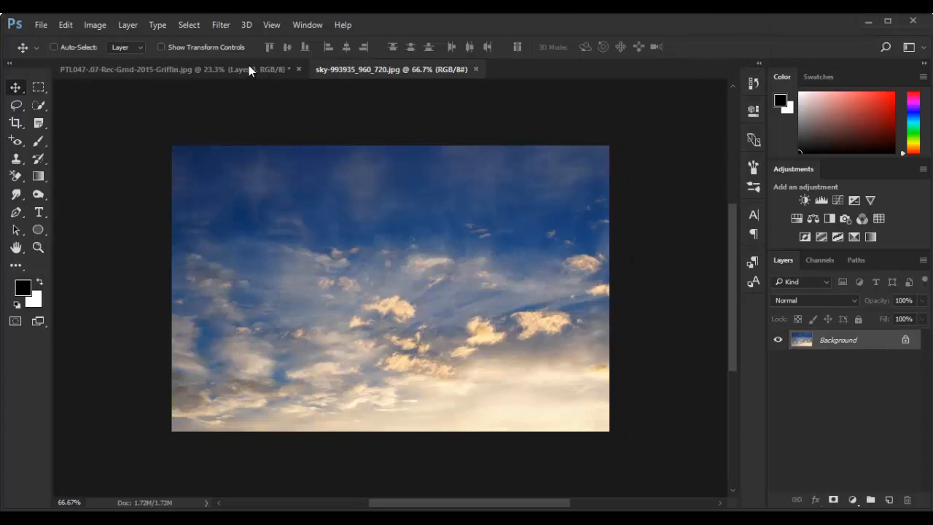
# Delete the blue cloudy sky layer from the field document
pyautogui.click(249, 67)
pyautogui.click(878, 405)
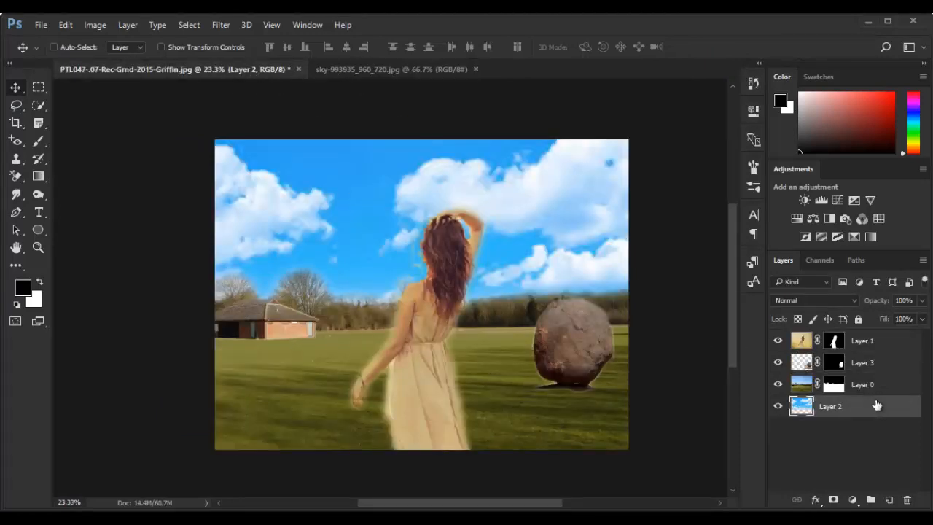
pyautogui.press('Delete')
# Convert the sunset sky image's background to a normal layer and copy it into the field document
pyautogui.click(471, 71)
pyautogui.doubleClick(839, 339)
pyautogui.press('Return')
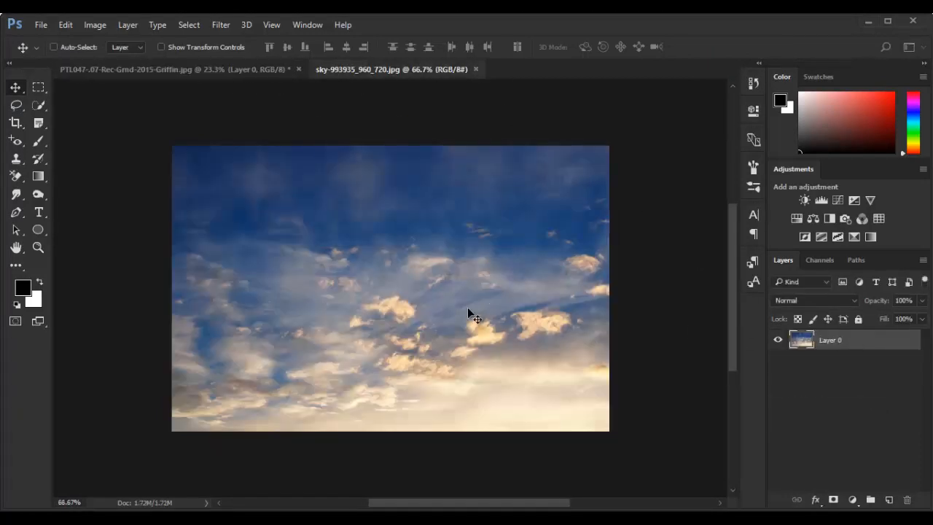
pyautogui.moveTo(467, 307); pyautogui.dragTo(368, 205)
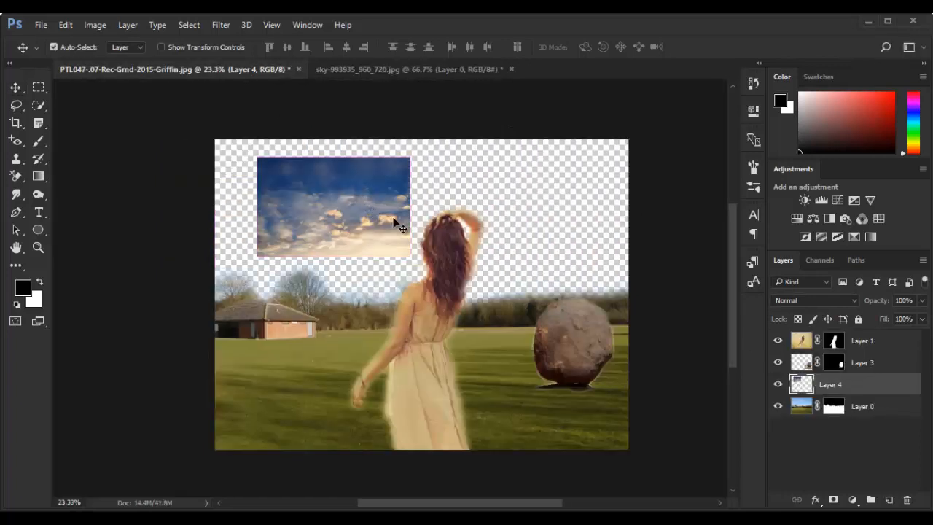
# Scale the sunset sky to about 277% across the upper canvas and move its layer beneath the field
pyautogui.hotkey('ctrl', 't')
pyautogui.moveTo(411, 258); pyautogui.dragTo(592, 375)
pyautogui.moveTo(366, 240); pyautogui.dragTo(490, 254)
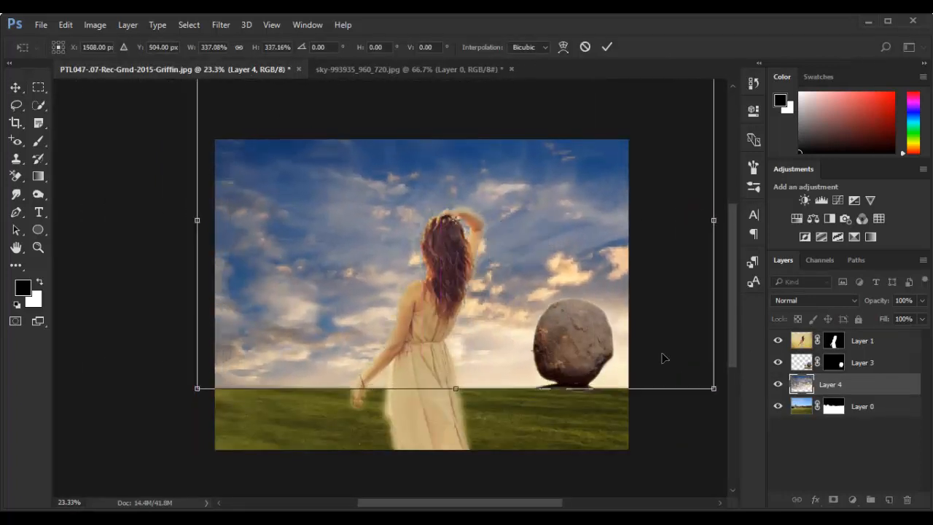
pyautogui.moveTo(712, 387); pyautogui.dragTo(666, 357)
pyautogui.moveTo(615, 240); pyautogui.dragTo(579, 259)
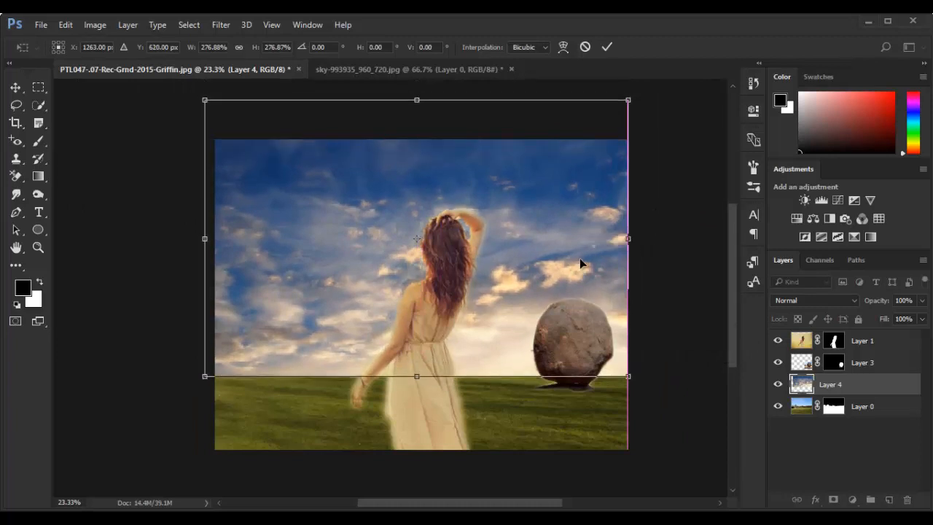
pyautogui.press('Return')
pyautogui.moveTo(844, 389); pyautogui.dragTo(849, 429)
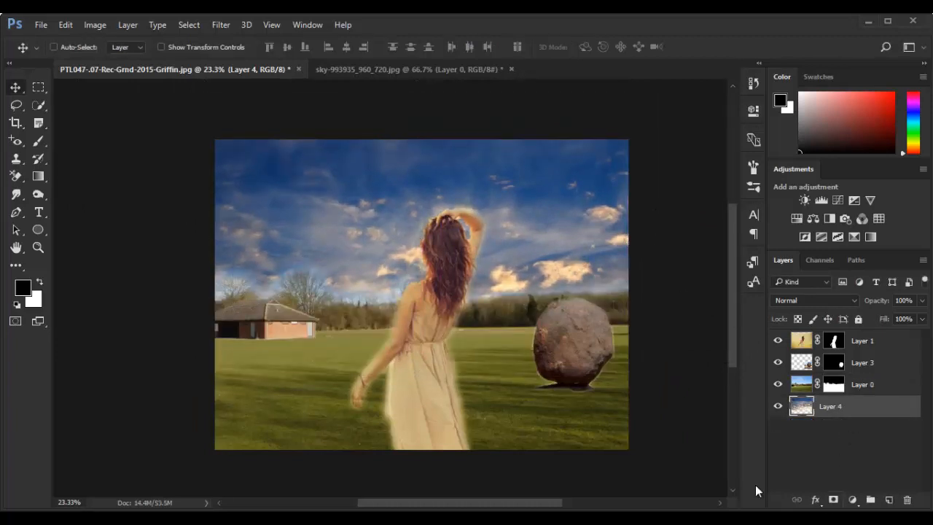
pyautogui.click(843, 347)
pyautogui.click(380, 519)
pyautogui.click(543, 380)
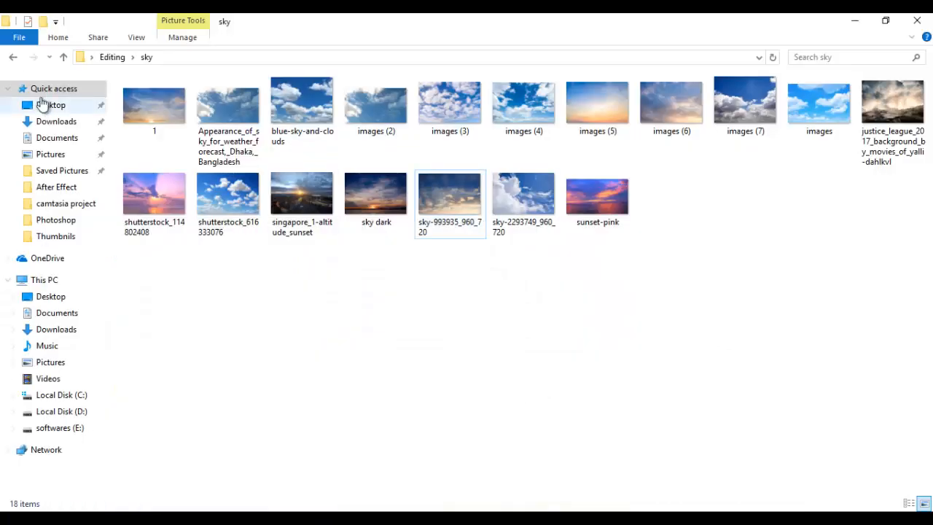
pyautogui.click(14, 57)
pyautogui.doubleClick(597, 113)
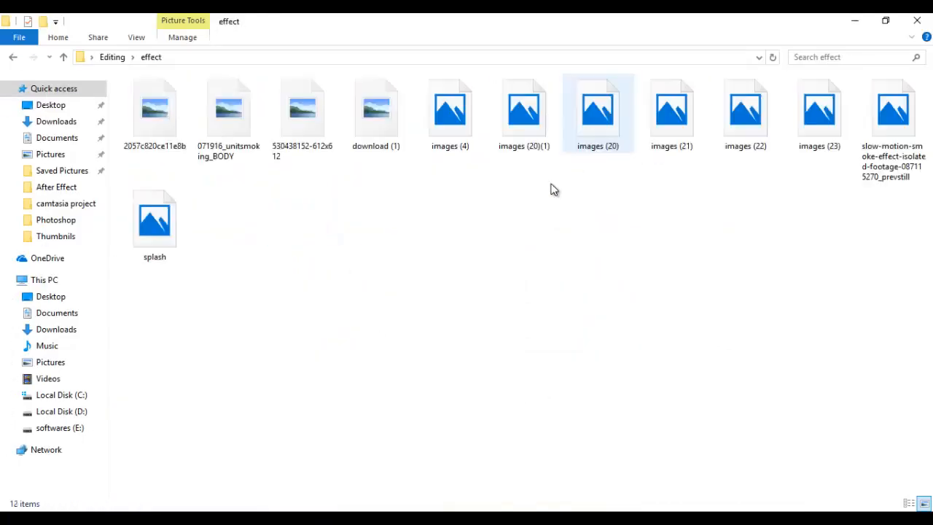
pyautogui.click(283, 157)
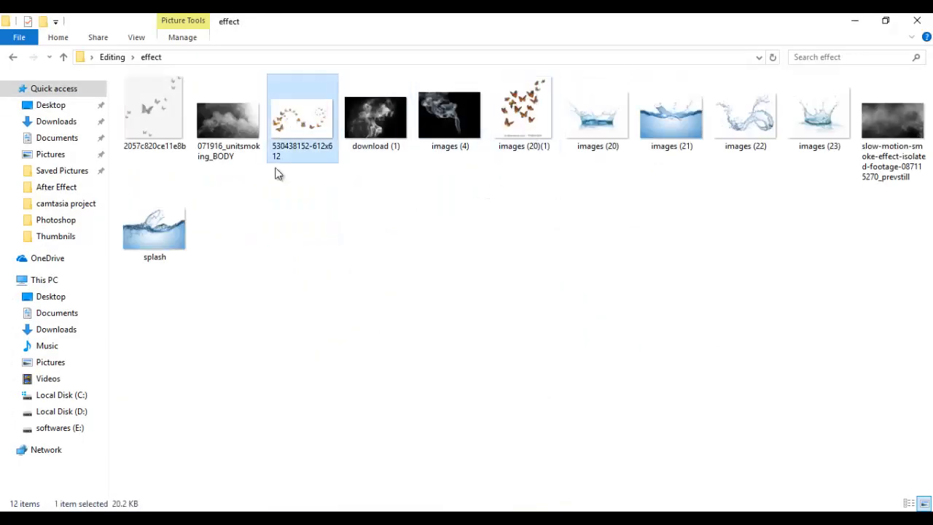
pyautogui.moveTo(299, 126); pyautogui.dragTo(432, 426)
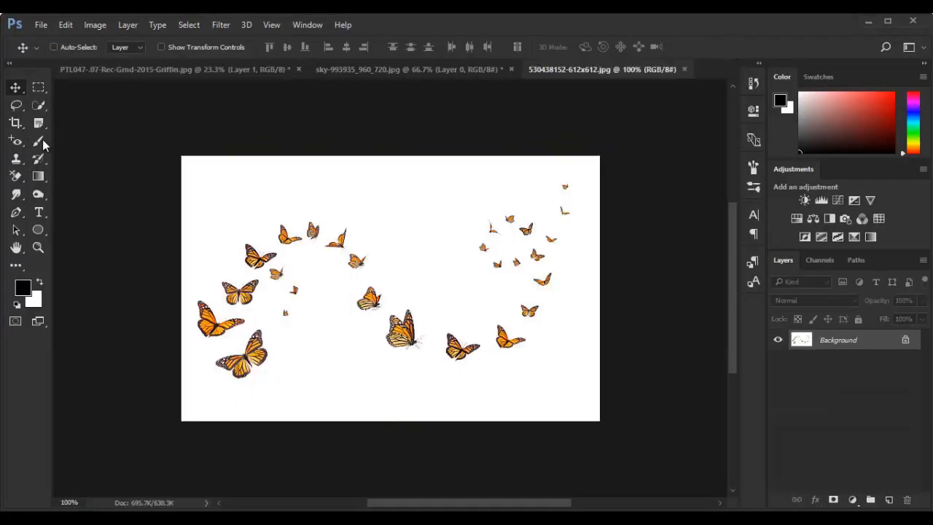
# Mask out the butterfly image's white background by selecting the white, inverting the selection and adding a layer mask
pyautogui.click(38, 105)
pyautogui.press('m')
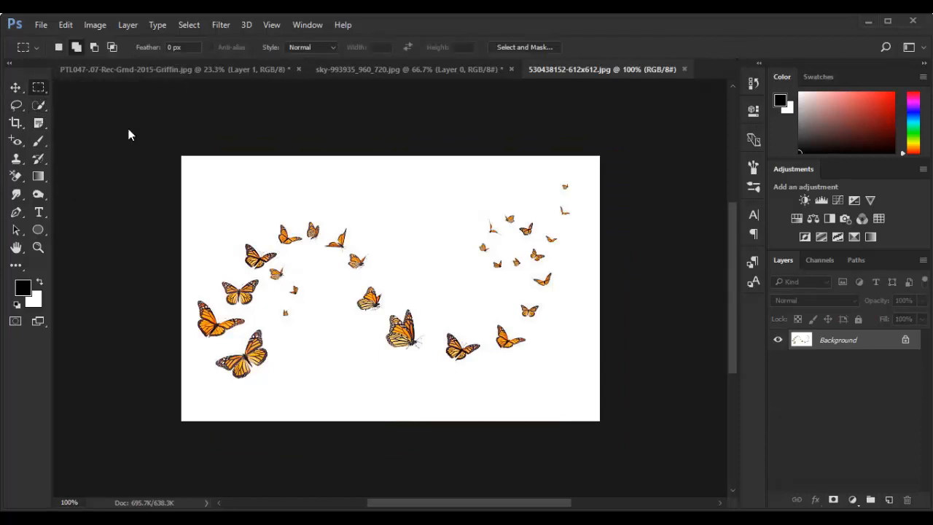
pyautogui.click(189, 24)
pyautogui.click(244, 236)
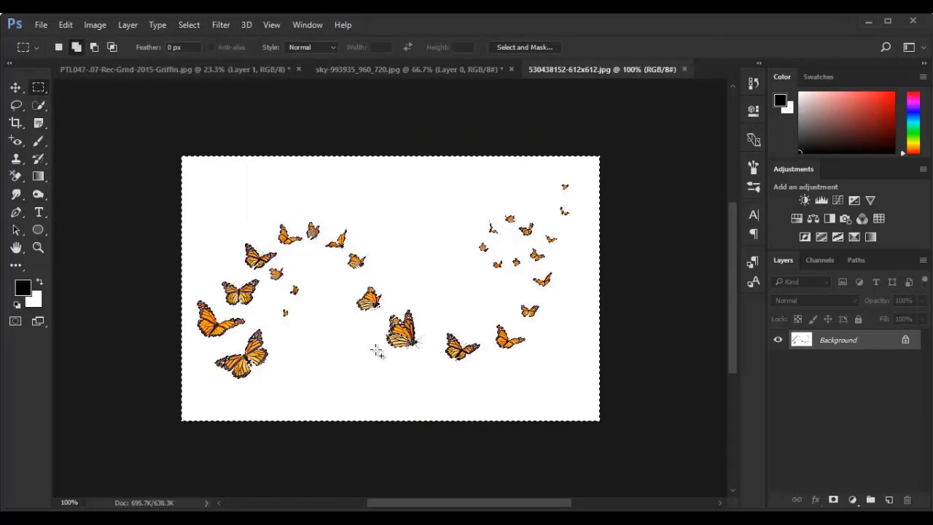
pyautogui.click(834, 499)
pyautogui.hotkey('ctrl', 'z')
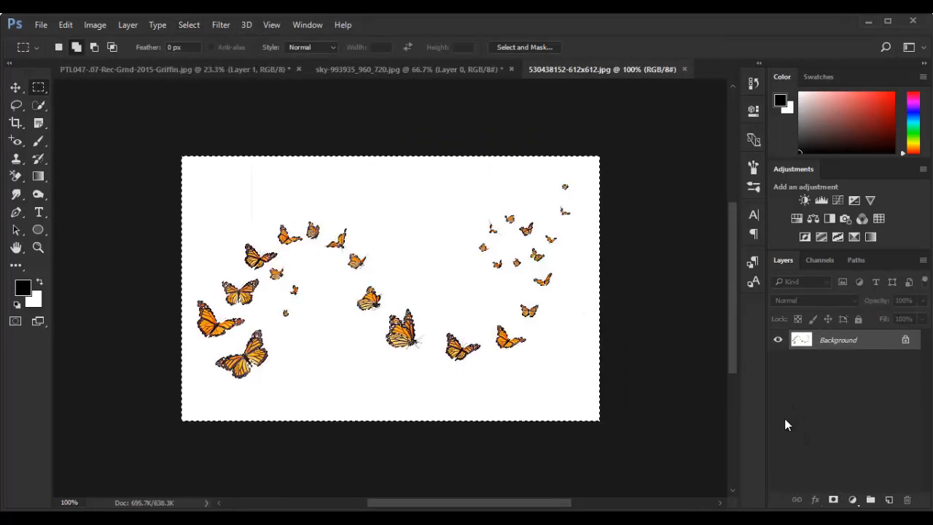
pyautogui.hotkey('ctrl', 'shift', 'i')
pyautogui.click(834, 500)
pyautogui.press('v')
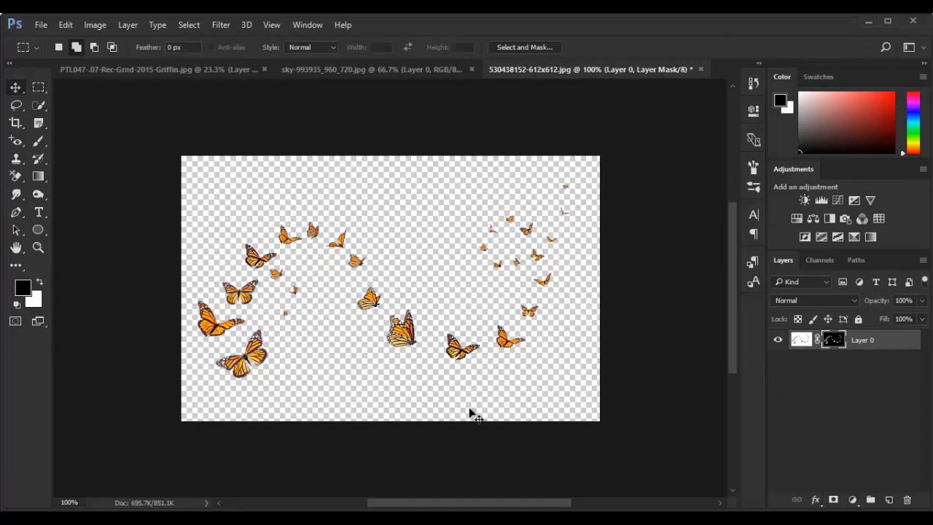
# Copy the masked butterflies into the field document and scale them to about 357%
pyautogui.moveTo(403, 330); pyautogui.dragTo(618, 309)
pyautogui.hotkey('ctrl', 't')
pyautogui.moveTo(290, 314); pyautogui.dragTo(261, 362)
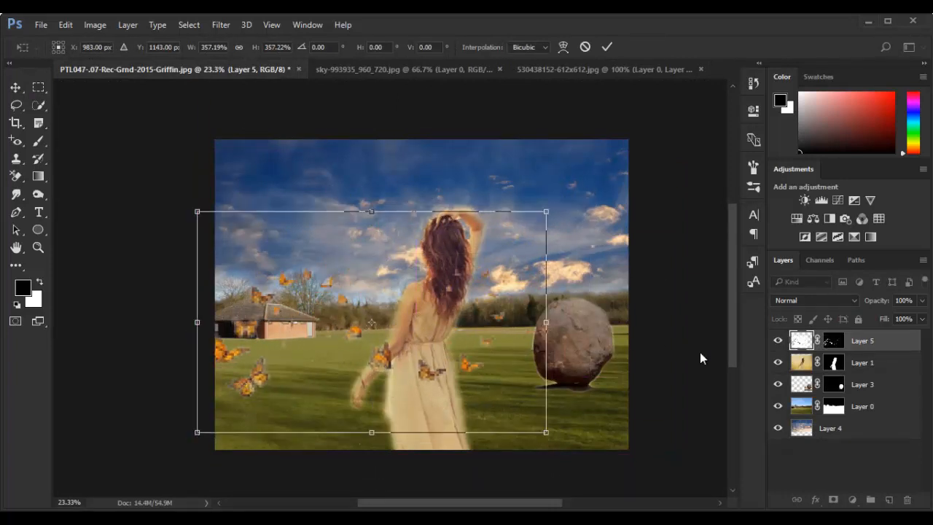
pyautogui.click(606, 46)
# Move the butterfly layer beneath the boulder layer and shift the butterflies onto the grass between the woman and the boulder
pyautogui.moveTo(835, 341); pyautogui.dragTo(857, 394)
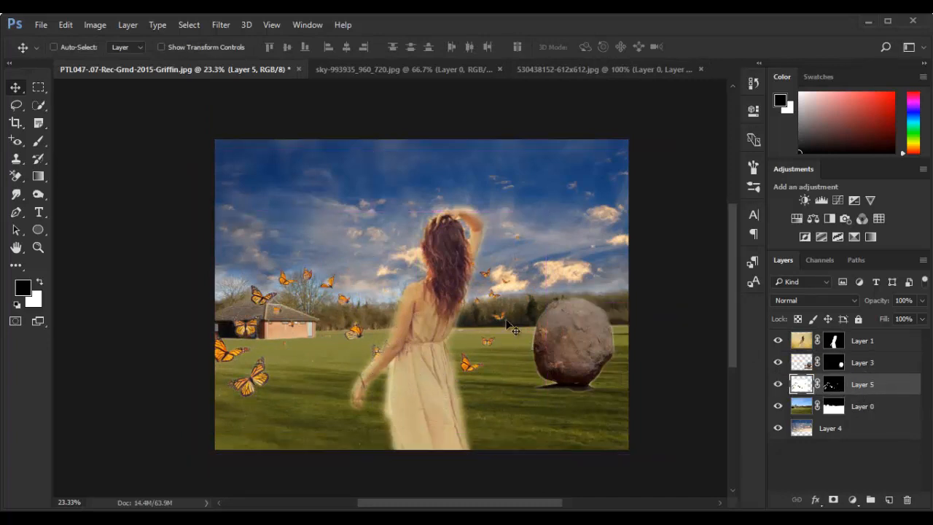
pyautogui.moveTo(488, 379); pyautogui.dragTo(676, 439)
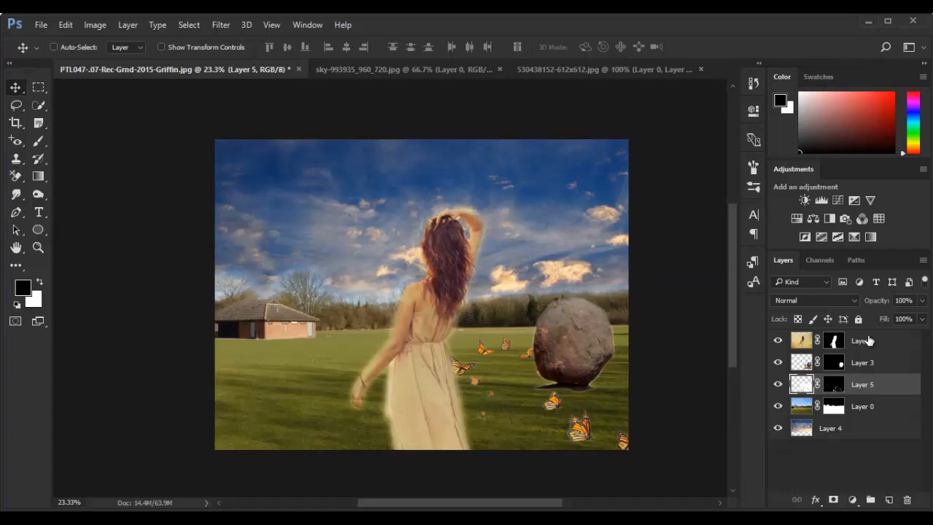
# Move the woman toward the left side of the field, clear of the butterflies and in front of the house
pyautogui.click(869, 341)
pyautogui.moveTo(424, 346); pyautogui.dragTo(337, 350)
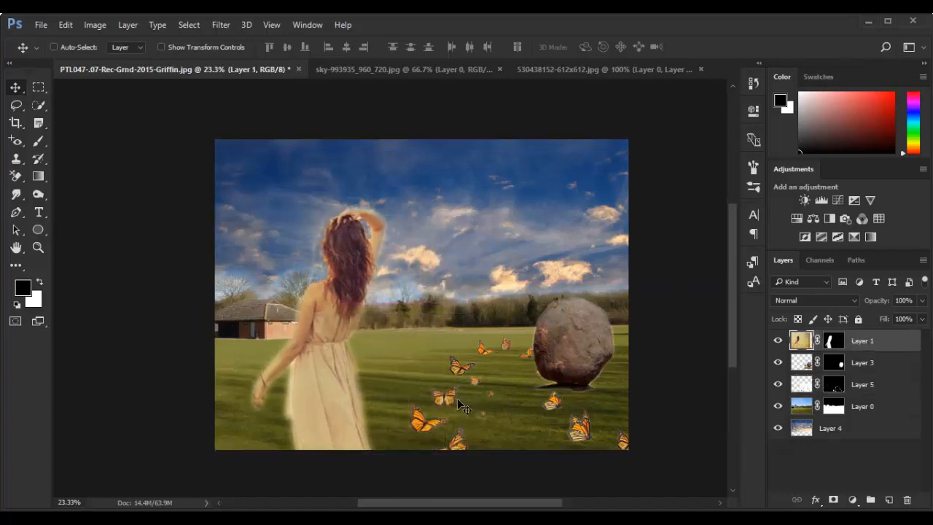
pyautogui.moveTo(457, 400); pyautogui.dragTo(432, 396)
# Try to erase the pale halo beside the woman's dress with the Background Eraser on the layer image
pyautogui.click(833, 341)
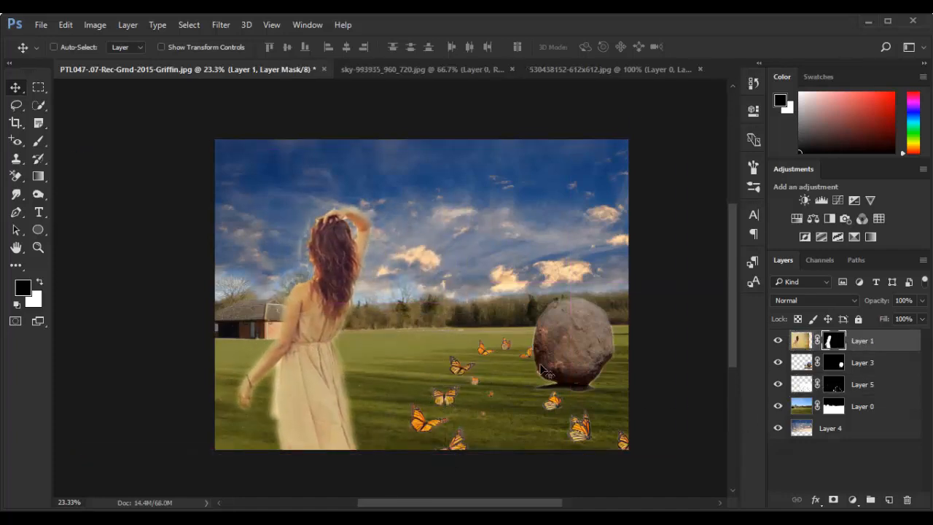
pyautogui.scroll(4, 235, 418)
pyautogui.click(17, 179)
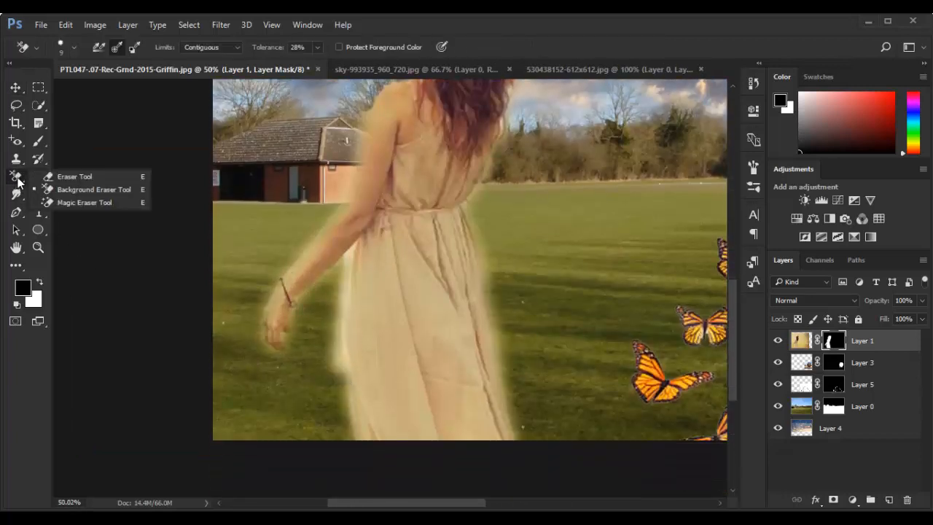
pyautogui.click(73, 190)
pyautogui.click(796, 343)
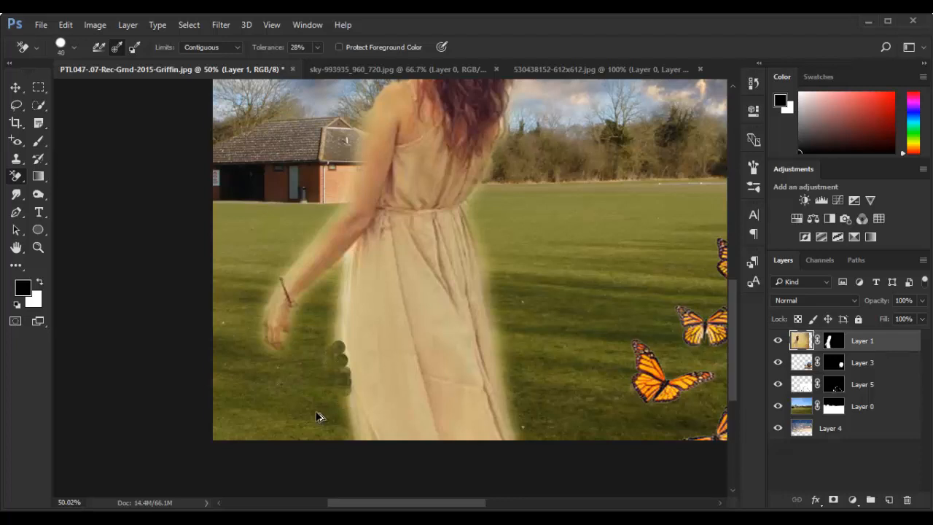
# Try the Magic Eraser on the halo beside the dress and undo the erasing
pyautogui.scroll(4, 317, 417)
pyautogui.click(17, 179)
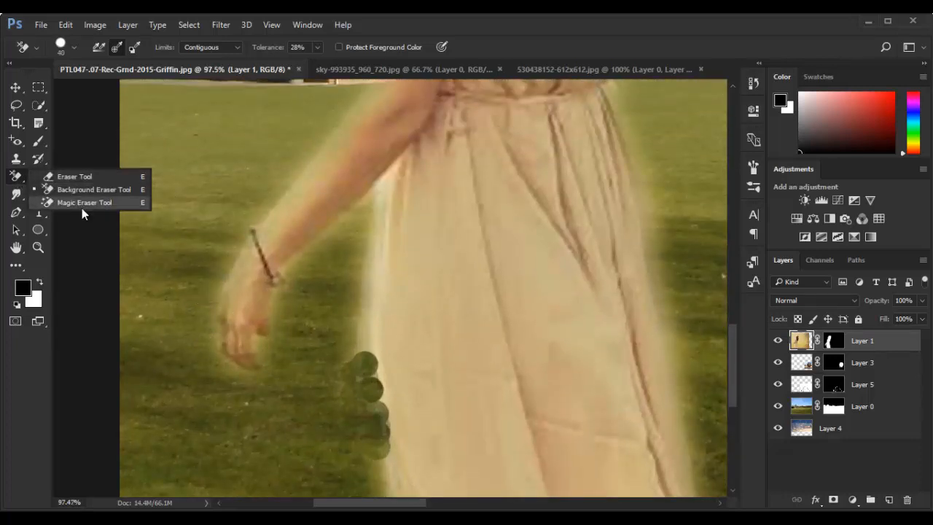
pyautogui.click(80, 201)
pyautogui.click(366, 344)
pyautogui.click(362, 375)
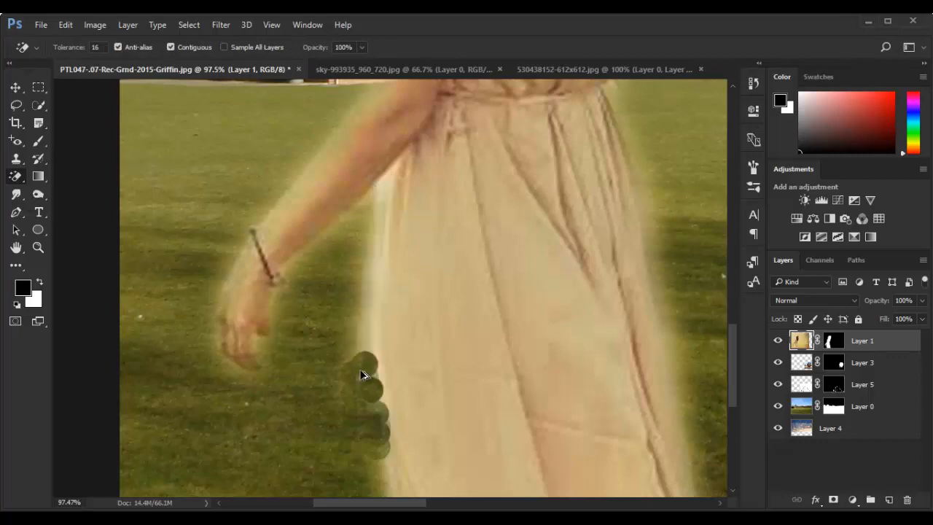
pyautogui.click(387, 407)
pyautogui.hotkey('ctrl', 'z')
# Paint black on the woman's layer mask with a soft round brush to hide the halo between her arm and dress
pyautogui.click(836, 341)
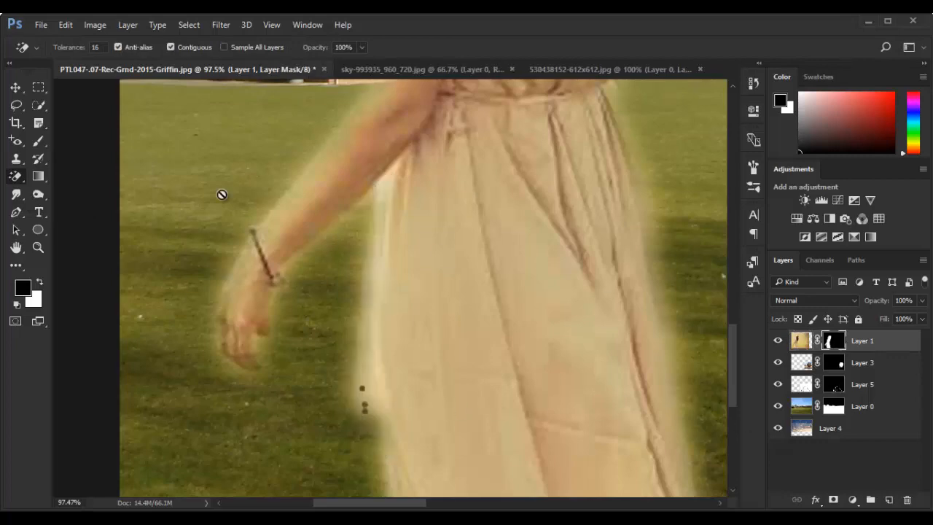
pyautogui.click(37, 147)
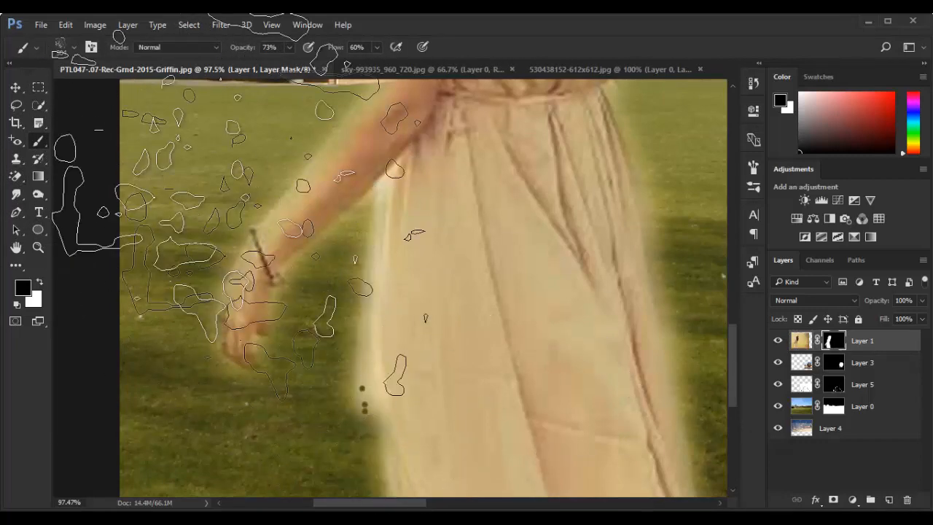
pyautogui.click(74, 47)
pyautogui.click(31, 149)
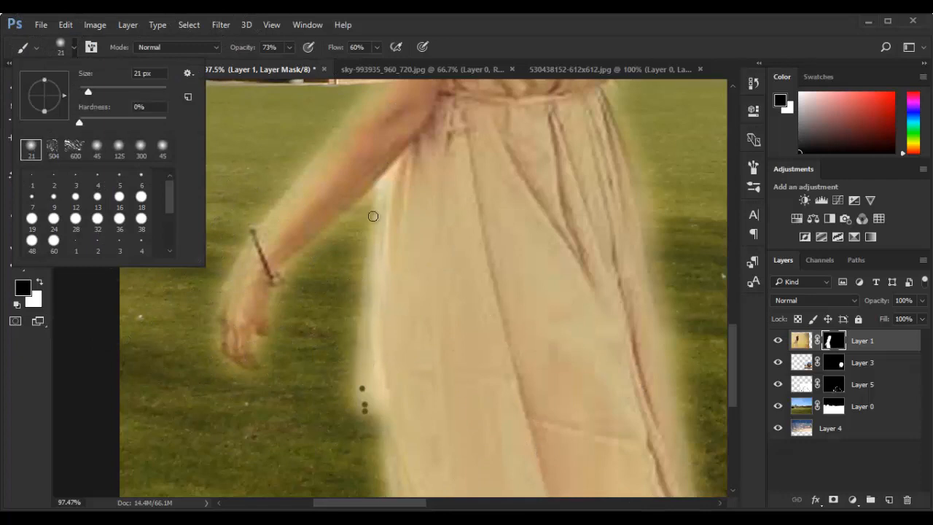
pyautogui.click(382, 192)
pyautogui.moveTo(381, 197)
pyautogui.mouseDown()
pyautogui.moveTo(362, 278)
pyautogui.moveTo(367, 351)
pyautogui.moveTo(355, 388)
pyautogui.moveTo(355, 361)
pyautogui.moveTo(360, 419)
pyautogui.moveTo(366, 405)
pyautogui.moveTo(378, 420)
pyautogui.moveTo(373, 314)
pyautogui.mouseUp()
pyautogui.moveTo(374, 243)
pyautogui.mouseDown()
pyautogui.moveTo(372, 407)
pyautogui.moveTo(371, 282)
pyautogui.moveTo(402, 400)
pyautogui.moveTo(367, 302)
pyautogui.moveTo(404, 423)
pyautogui.mouseUp()
pyautogui.scroll(-5, 372, 393)
pyautogui.scroll(-5, 377, 391)
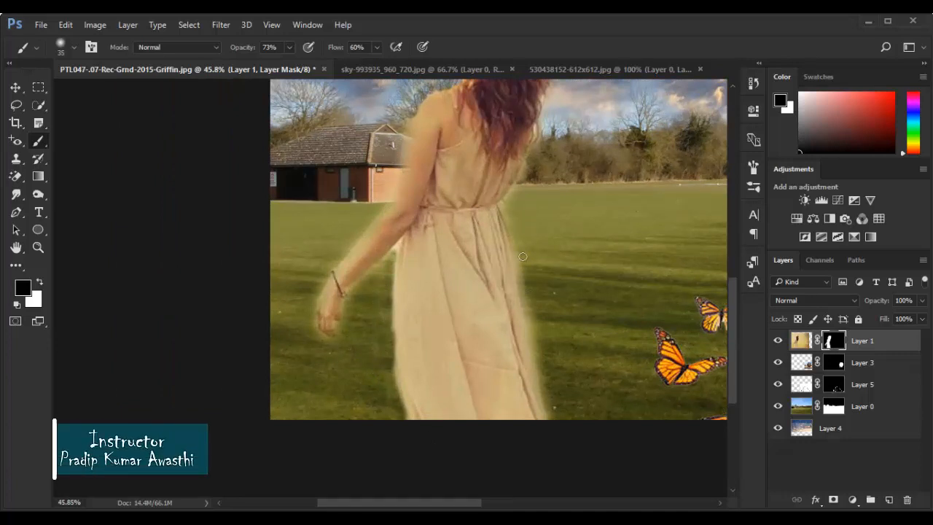
# Enlarge the mask brush to 125 px
pyautogui.scroll(3, 532, 379)
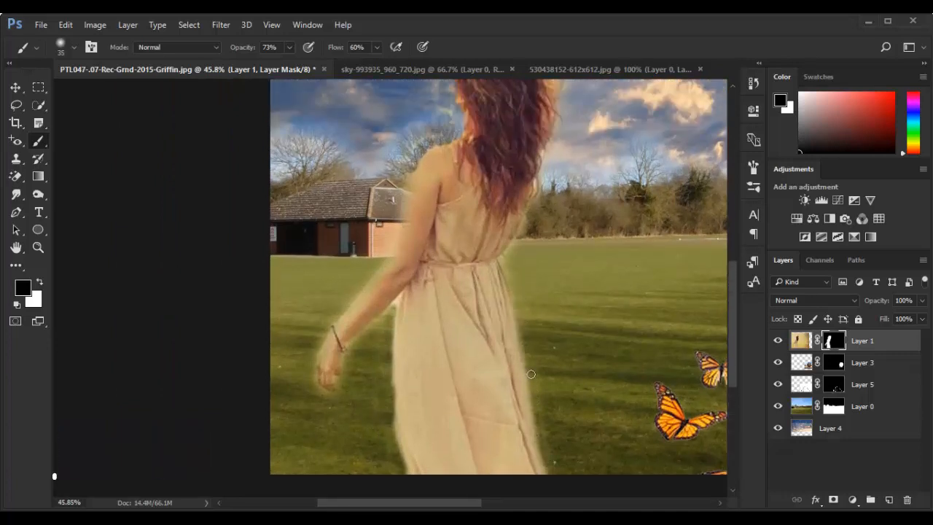
pyautogui.press(']')
pyautogui.press(']')
pyautogui.press(']')
pyautogui.press(']')
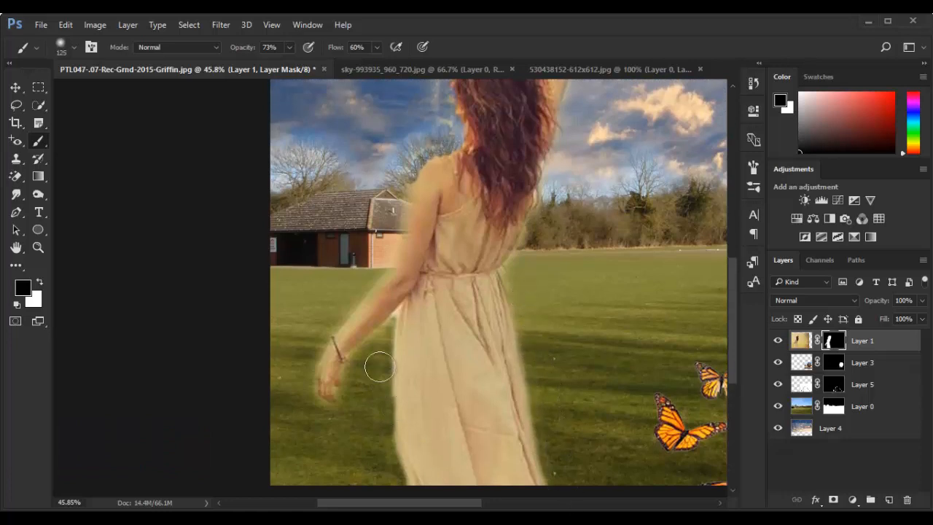
pyautogui.scroll(2, 370, 338)
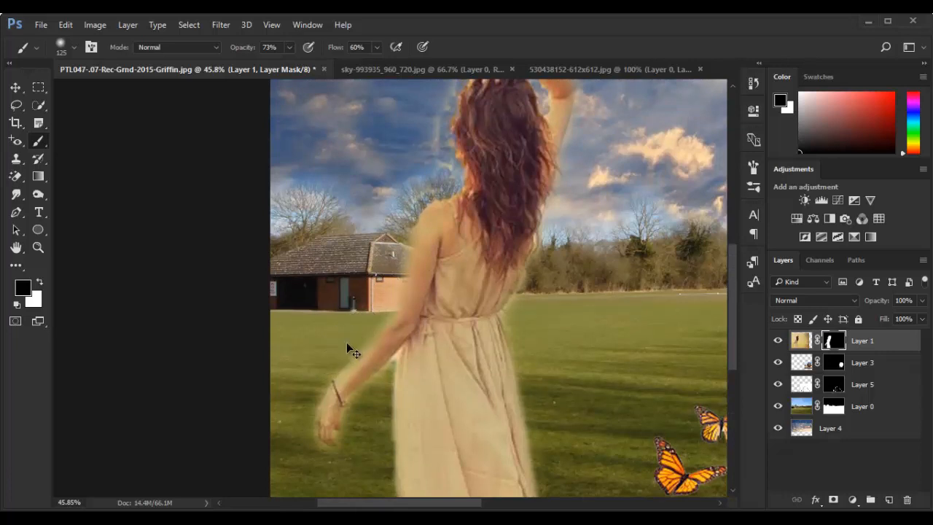
pyautogui.scroll(-9, 392, 400)
pyautogui.scroll(4, 419, 373)
pyautogui.scroll(-4, 379, 336)
pyautogui.scroll(2, 576, 328)
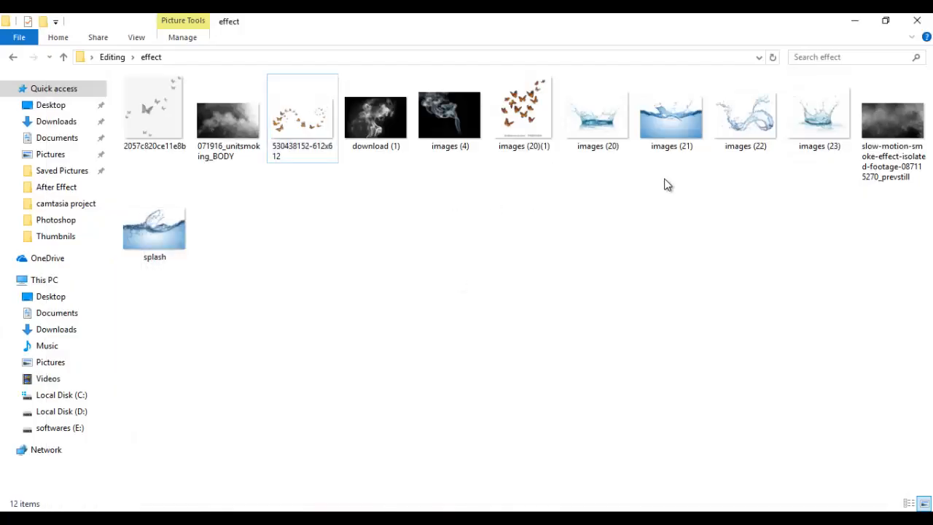
# Look through the deers, images and other folders in File Explorer for another picture to add to the composite
pyautogui.click(13, 56)
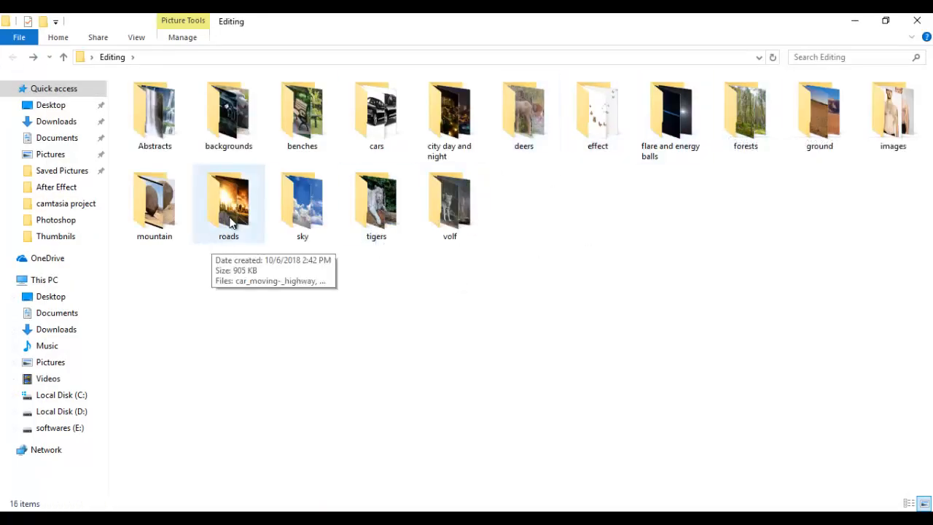
pyautogui.doubleClick(512, 120)
pyautogui.click(13, 58)
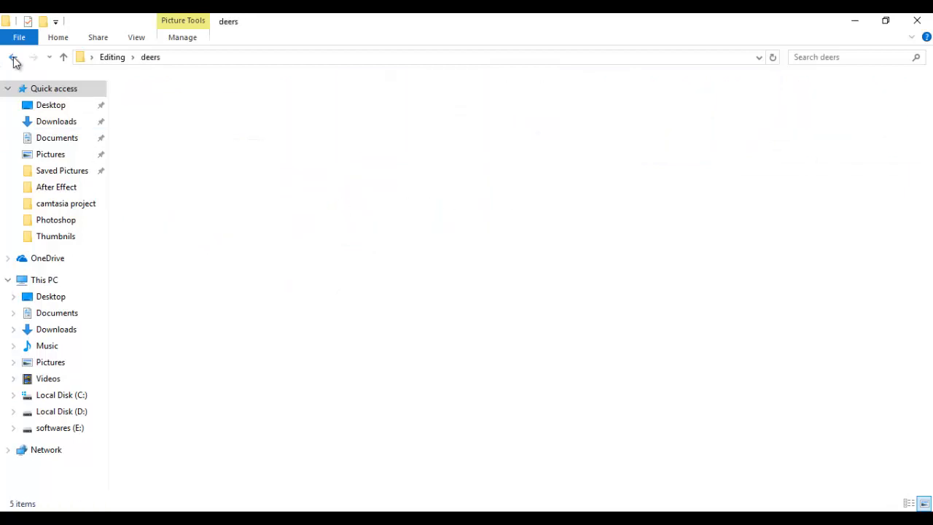
pyautogui.doubleClick(543, 120)
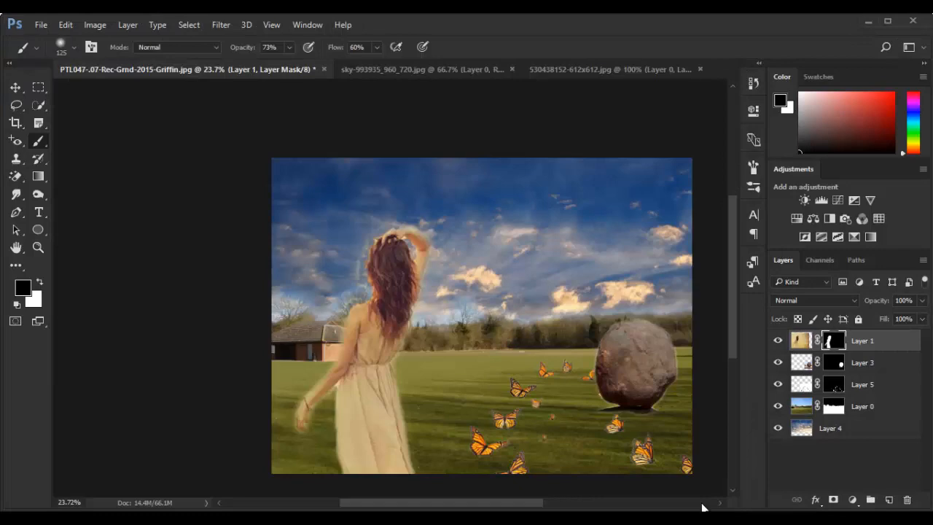
pyautogui.press('v')
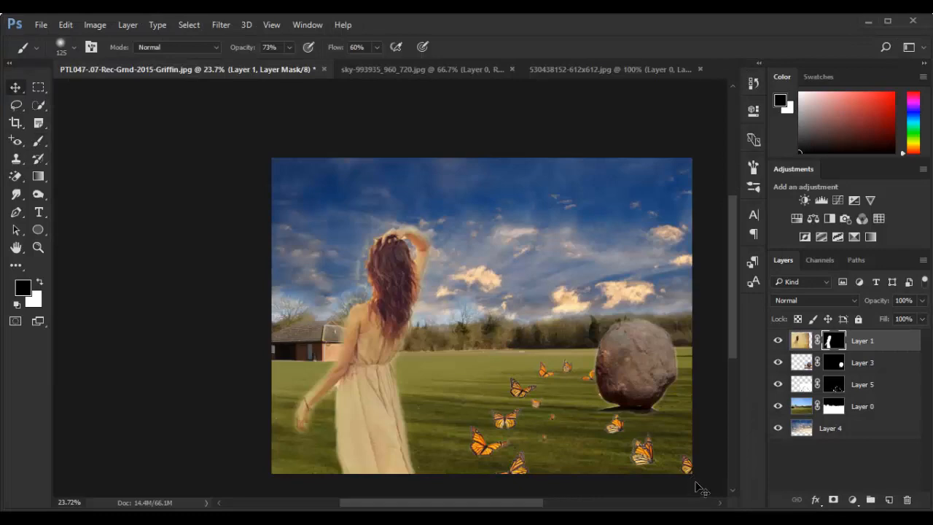
pyautogui.moveTo(648, 457)
pyautogui.mouseDown()
pyautogui.moveTo(639, 457)
pyautogui.moveTo(647, 457)
pyautogui.mouseUp()
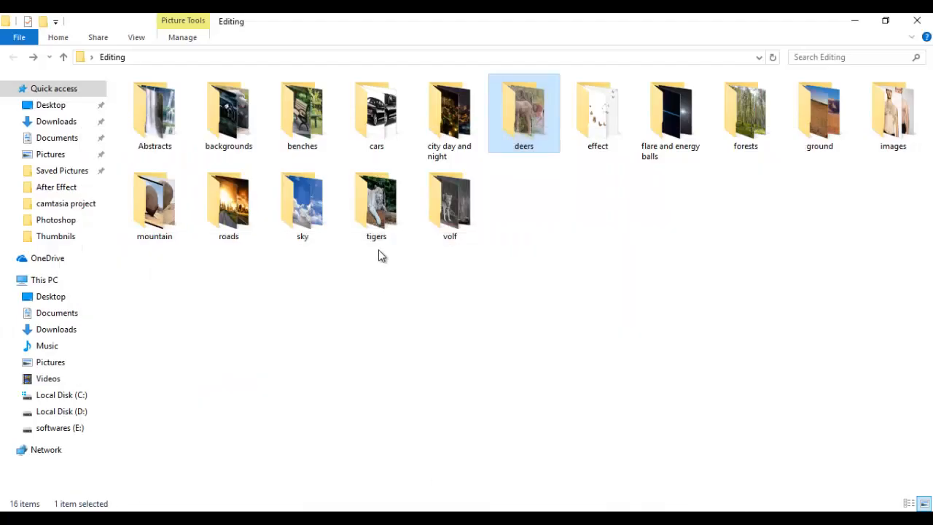
pyautogui.doubleClick(188, 135)
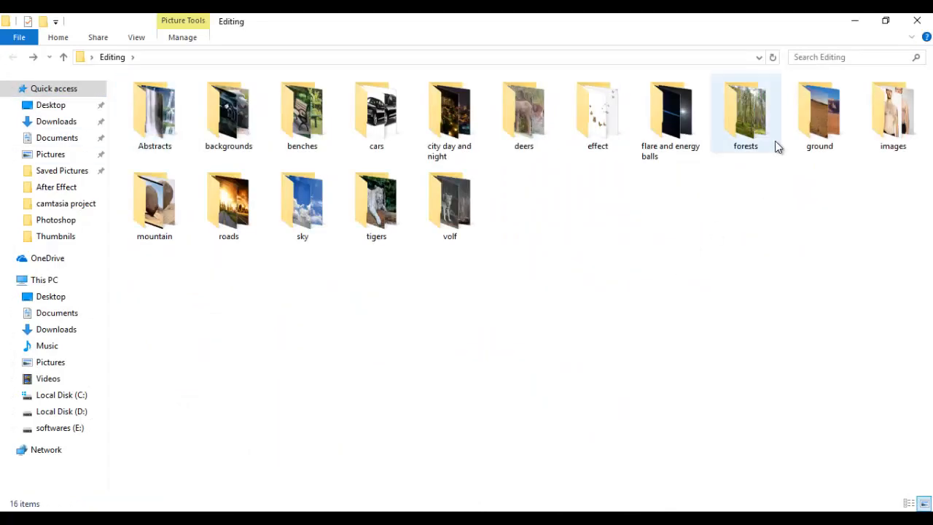
pyautogui.doubleClick(903, 114)
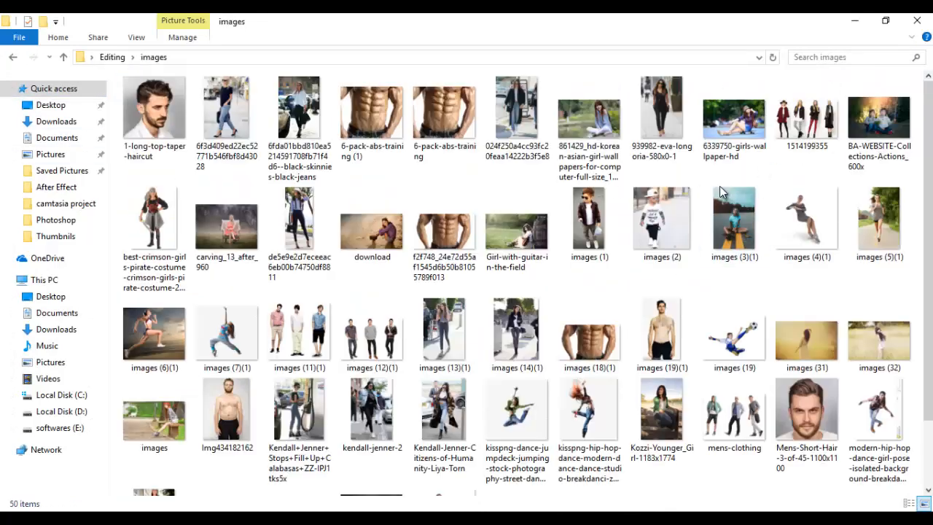
pyautogui.scroll(-1, 806, 287)
pyautogui.scroll(1, 300, 302)
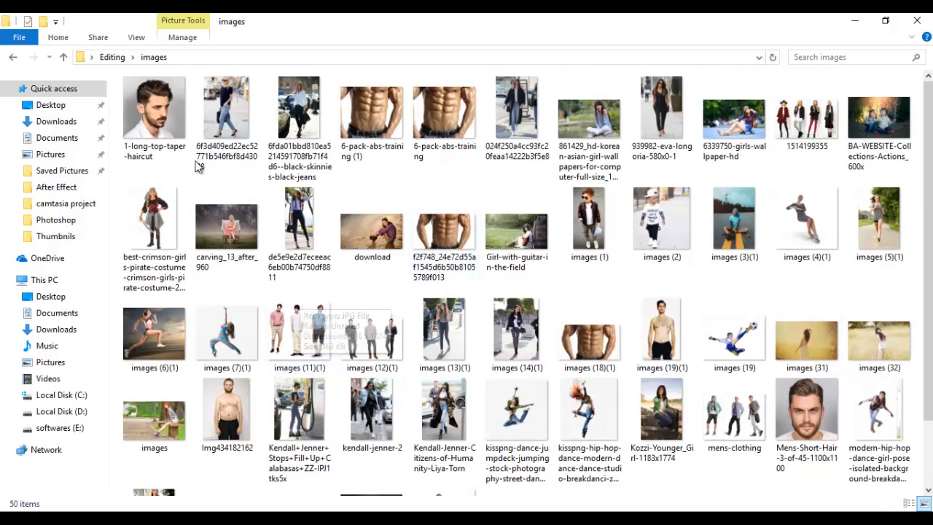
pyautogui.click(12, 56)
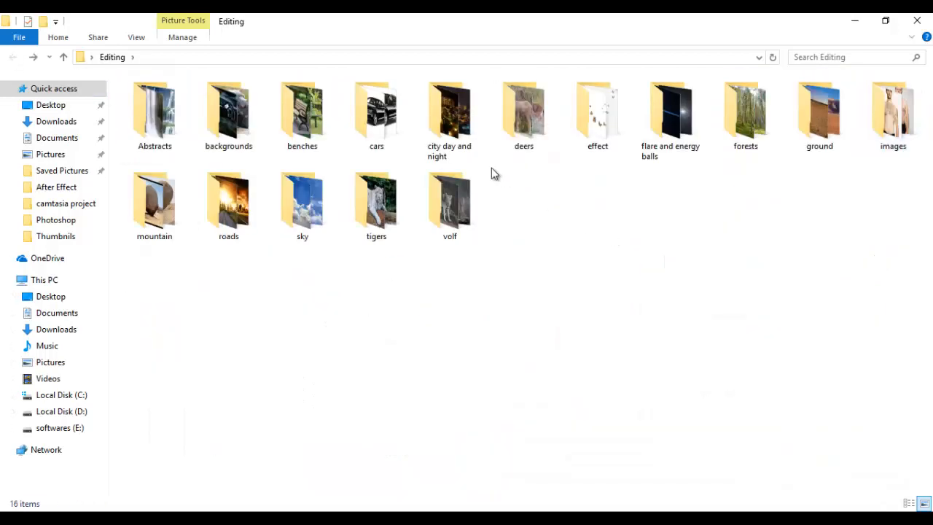
pyautogui.click(410, 508)
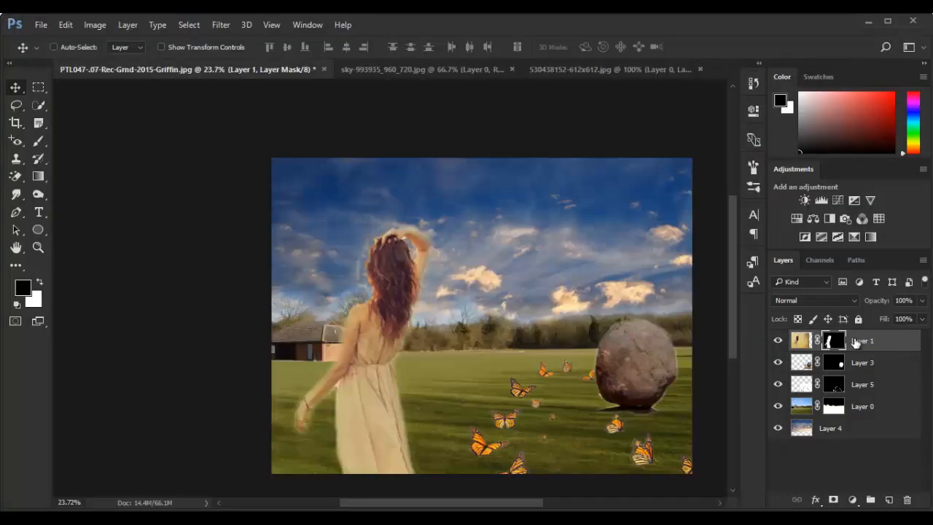
pyautogui.click(217, 28)
pyautogui.click(278, 108)
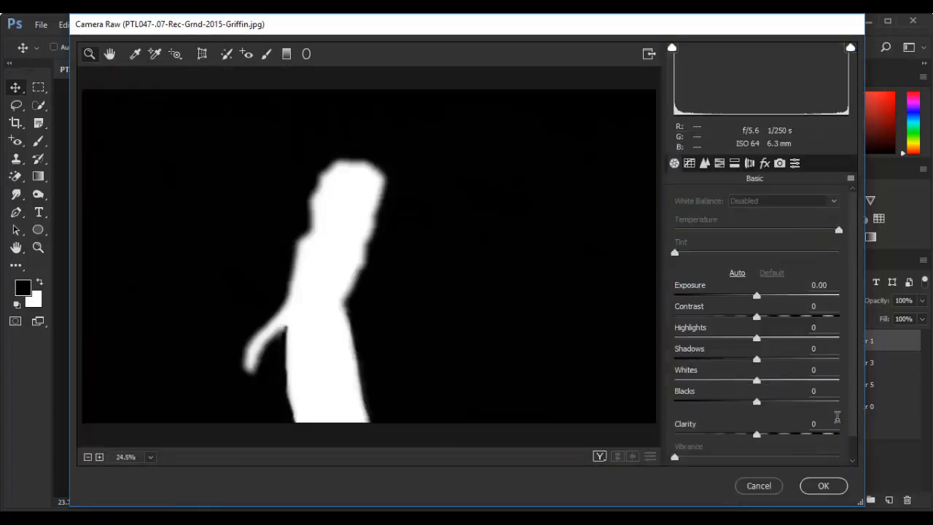
pyautogui.click(768, 487)
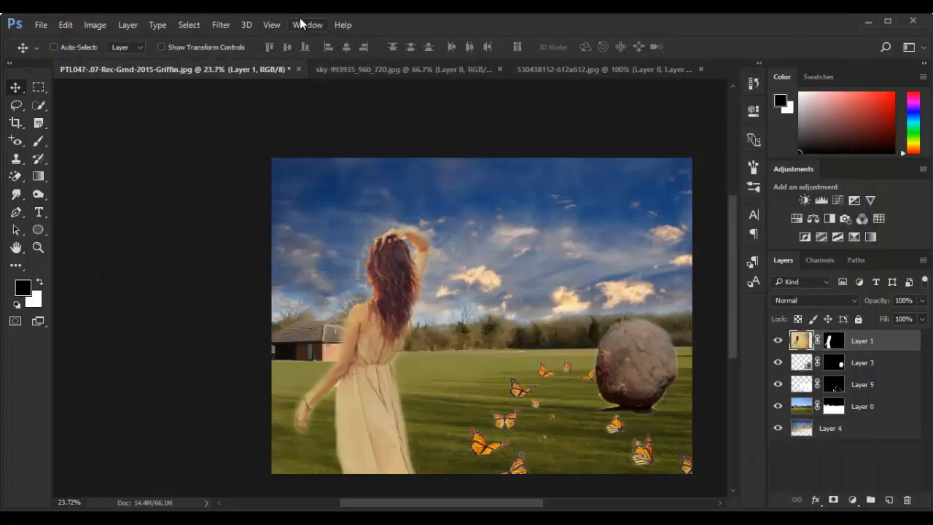
# Brighten the woman's picture on Layer 1 by raising the exposure slightly with the Camera Raw Filter
pyautogui.click(221, 24)
pyautogui.click(304, 105)
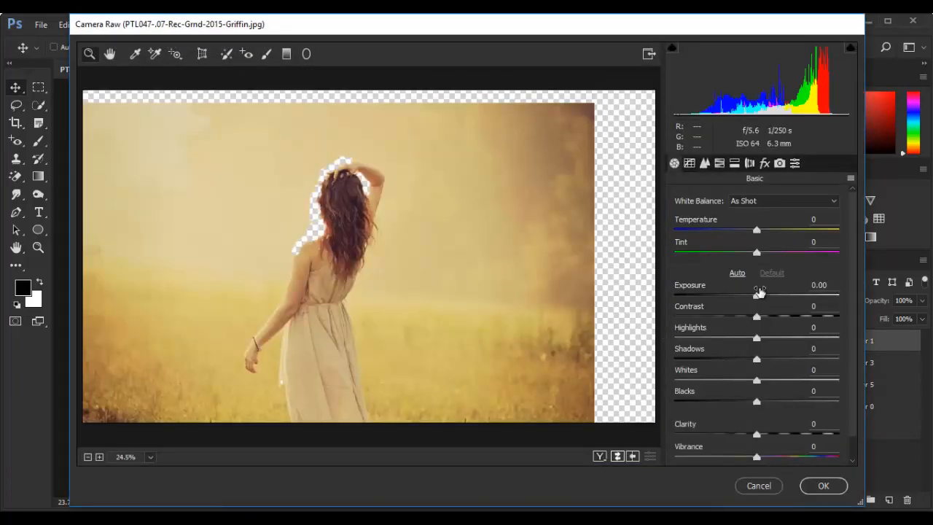
pyautogui.moveTo(758, 292); pyautogui.dragTo(766, 295)
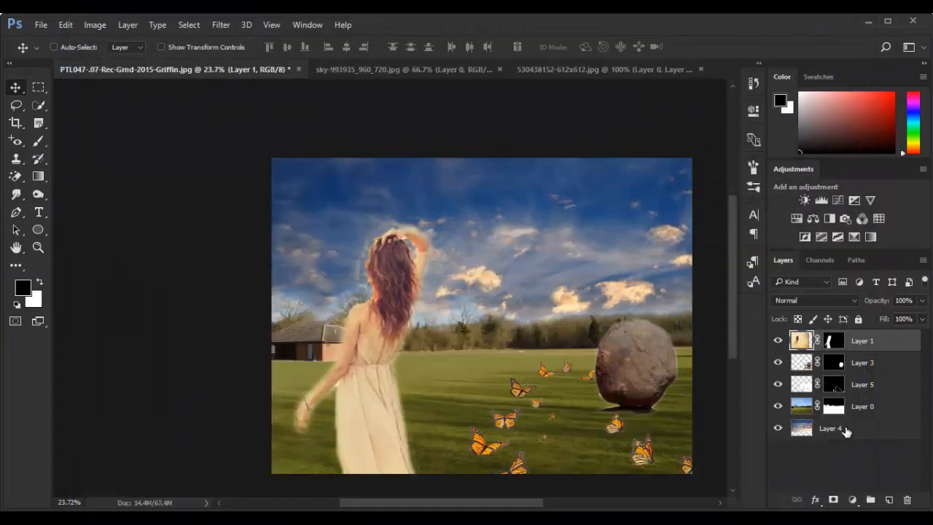
# Add a Hue/Saturation adjustment above the sky on Layer 4, shifting the hue toward purple with saturation +38 and lightness +21
pyautogui.click(846, 430)
pyautogui.click(855, 500)
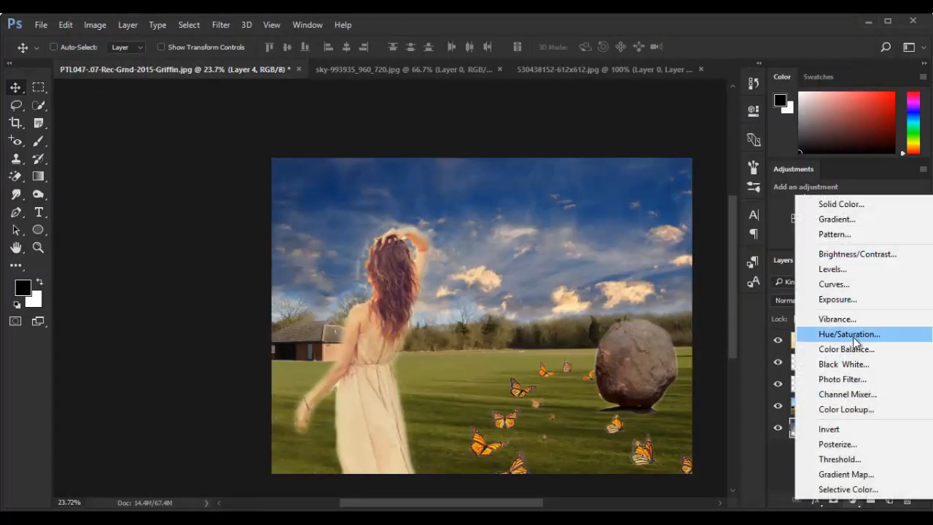
pyautogui.click(853, 337)
pyautogui.moveTo(645, 201)
pyautogui.mouseDown()
pyautogui.moveTo(684, 200)
pyautogui.moveTo(663, 199)
pyautogui.mouseUp()
pyautogui.moveTo(635, 251); pyautogui.dragTo(669, 227)
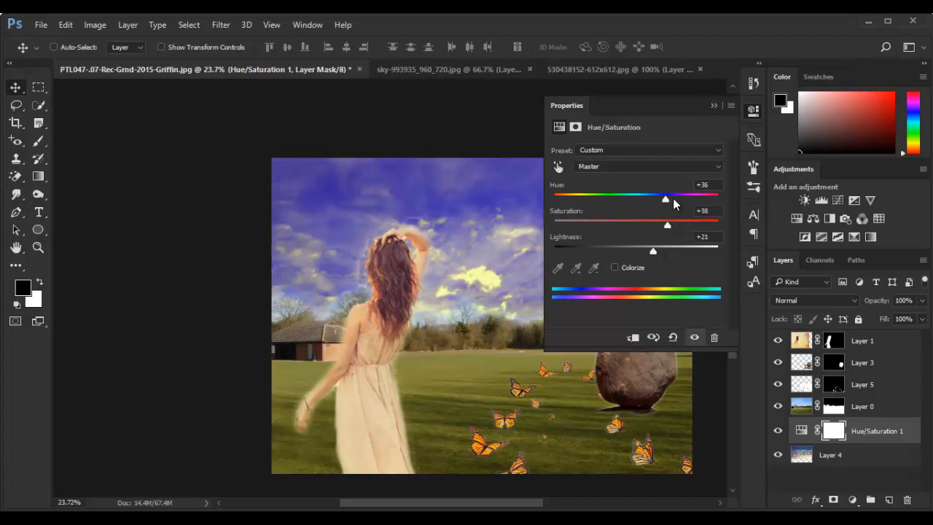
pyautogui.click(714, 105)
# Add a Color Balance adjustment clipped to the grass field on Layer 0, with midtones Cyan–Red at -64
pyautogui.click(856, 452)
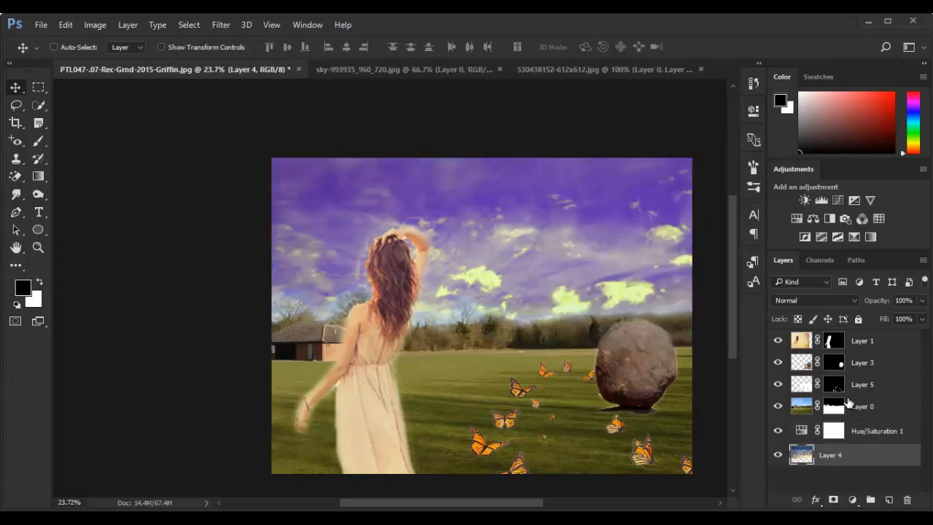
pyautogui.click(861, 406)
pyautogui.click(853, 501)
pyautogui.click(879, 353)
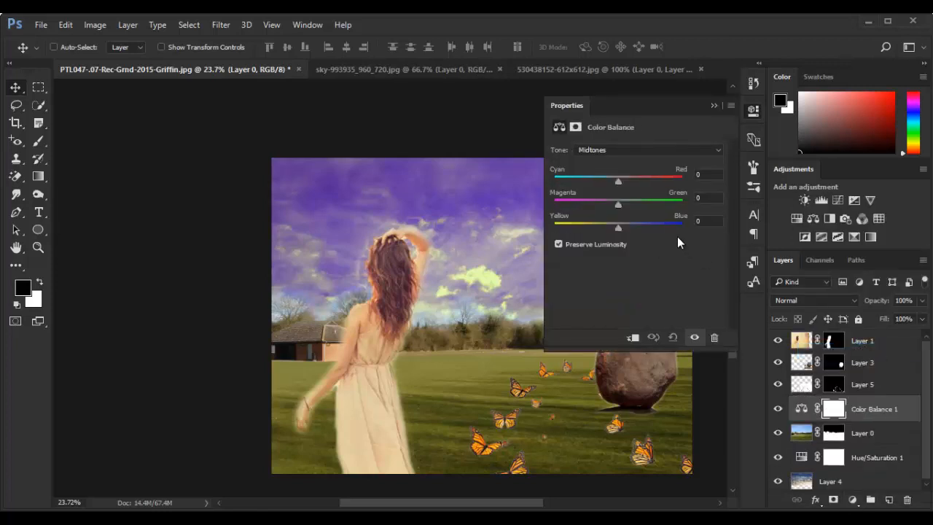
pyautogui.moveTo(618, 180); pyautogui.dragTo(607, 181)
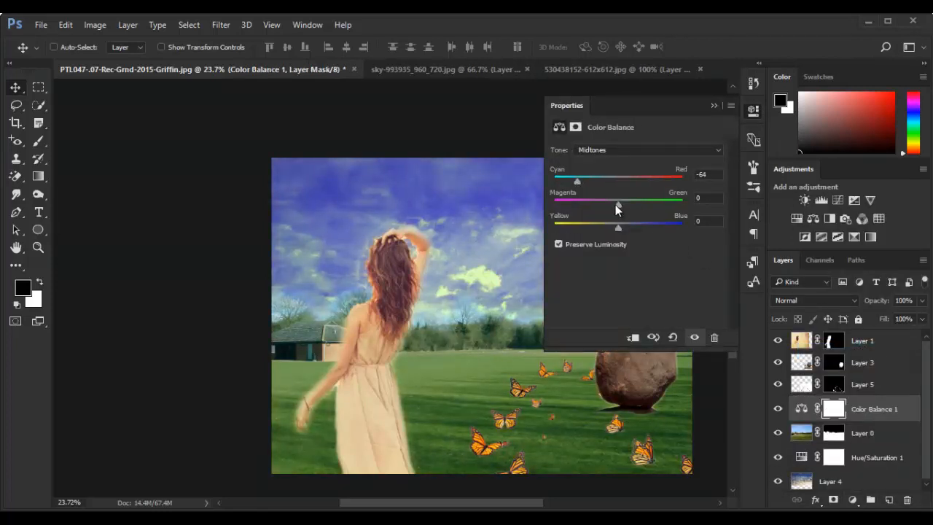
pyautogui.click(715, 106)
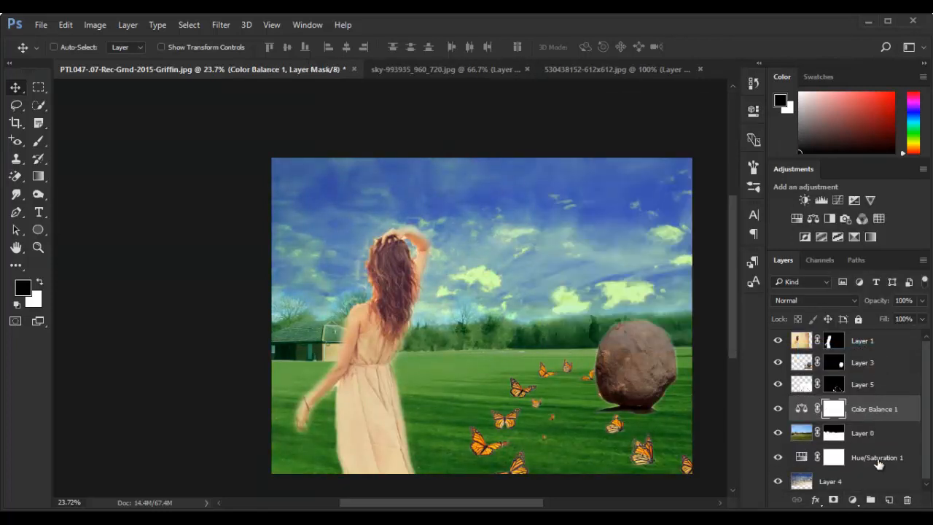
pyautogui.keyDown('alt'); pyautogui.click(866, 414); pyautogui.keyUp('alt')
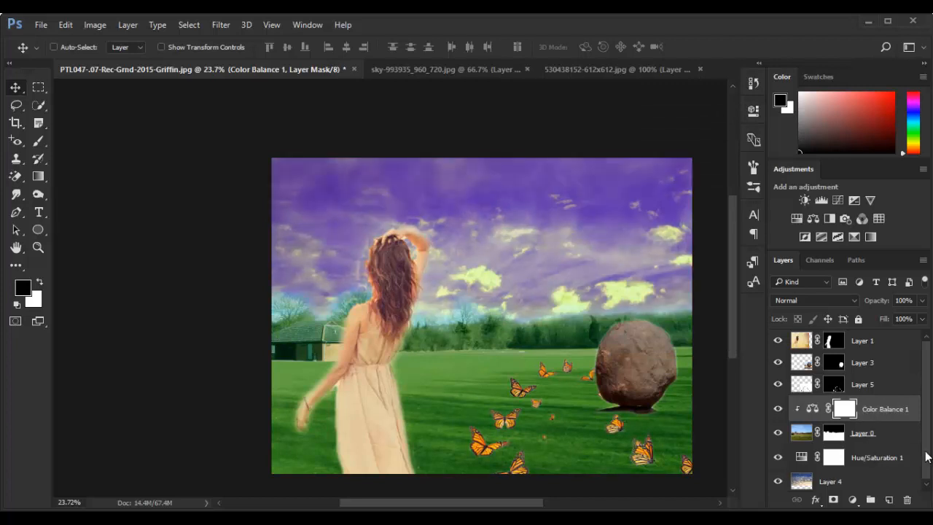
# Add a Color Balance adjustment clipped to the boulder on Layer 3, shifting its midtones toward cyan
pyautogui.click(867, 369)
pyautogui.click(852, 500)
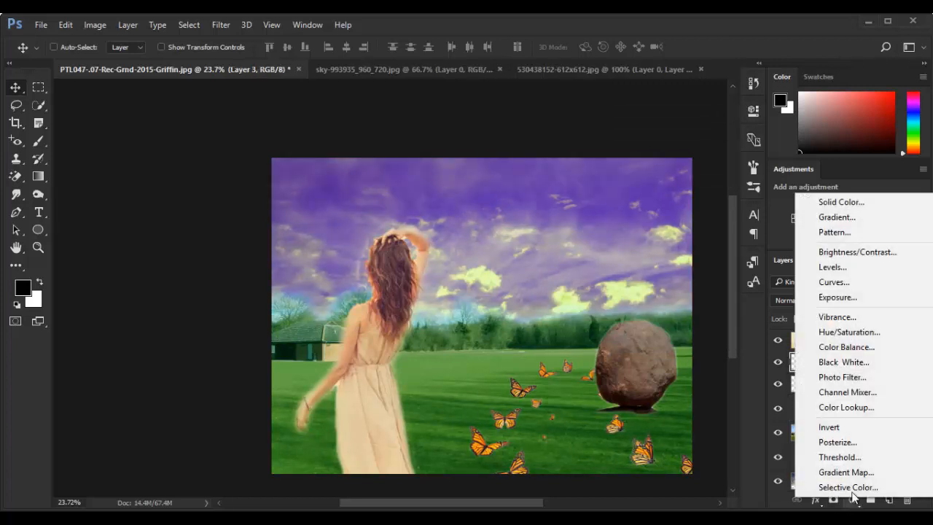
pyautogui.click(871, 347)
pyautogui.moveTo(597, 188); pyautogui.dragTo(624, 204)
pyautogui.click(714, 105)
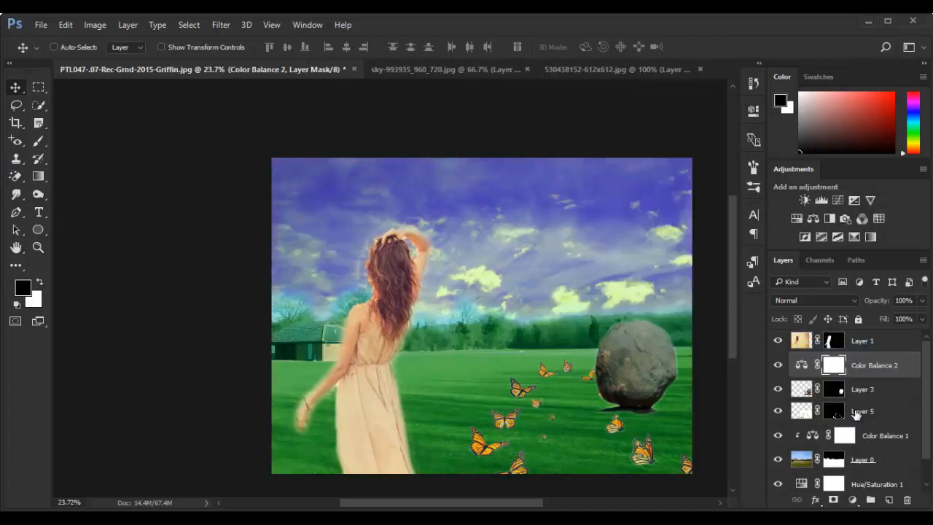
pyautogui.keyDown('alt'); pyautogui.click(857, 376); pyautogui.keyUp('alt')
# Add a Curves adjustment clipped to the woman on Layer 1, lifting the highlights and slightly lowering the shadows
pyautogui.click(862, 347)
pyautogui.click(853, 500)
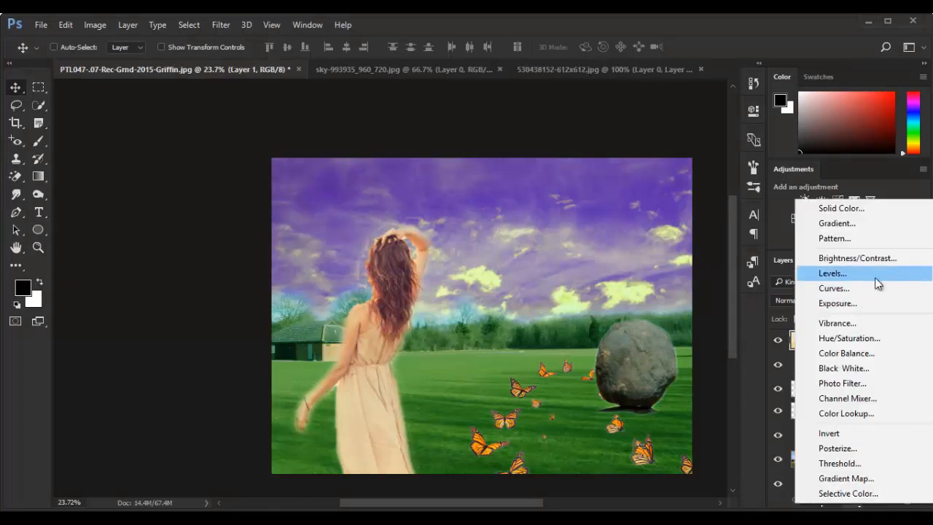
pyautogui.click(868, 290)
pyautogui.moveTo(678, 216); pyautogui.dragTo(673, 208)
pyautogui.moveTo(617, 266); pyautogui.dragTo(619, 276)
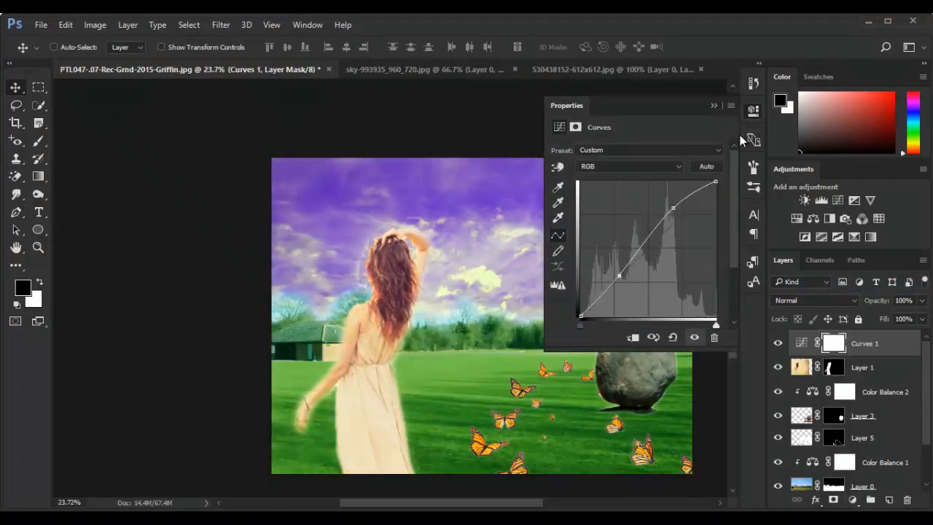
pyautogui.click(753, 112)
pyautogui.keyDown('alt'); pyautogui.click(850, 354); pyautogui.keyUp('alt')
# Examine the recoloured composite as a whole, including the woman, boulder and butterflies
pyautogui.hotkey('ctrl', '0')
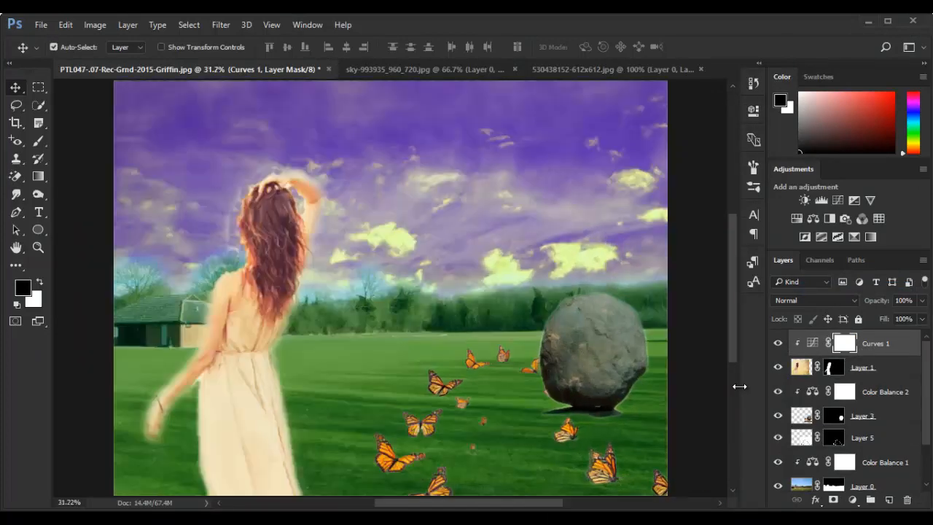
pyautogui.scroll(-3, 494, 347)
pyautogui.scroll(2, 494, 347)
pyautogui.scroll(-3, 496, 349)
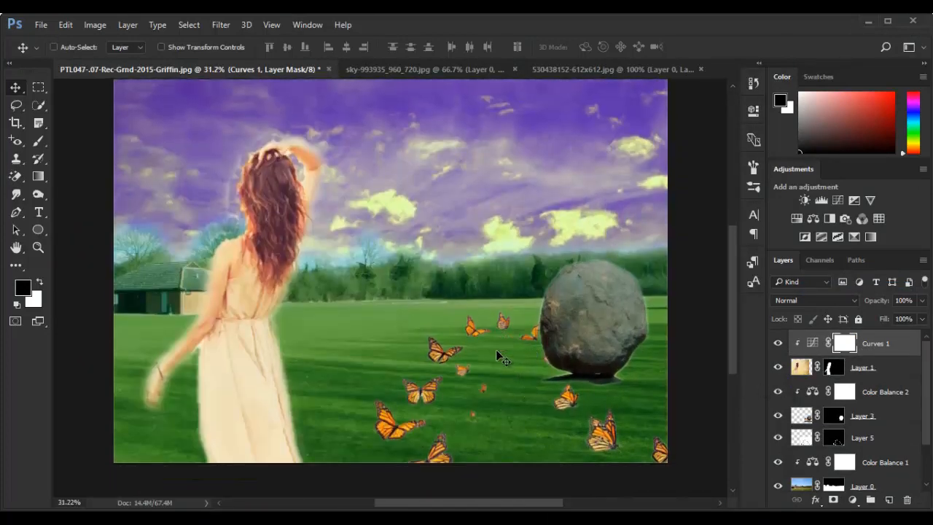
pyautogui.scroll(4, 502, 349)
pyautogui.scroll(-2, 502, 354)
pyautogui.scroll(-1, 477, 356)
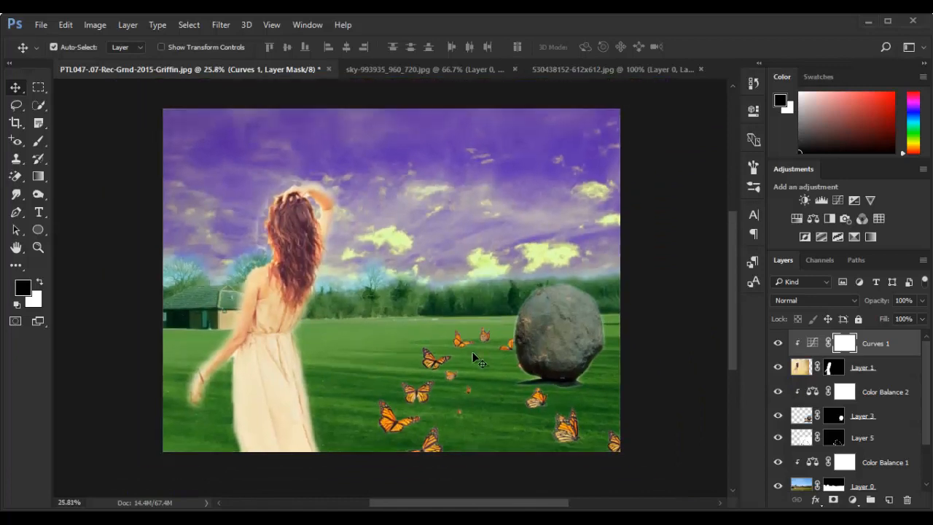
pyautogui.scroll(-1, 566, 407)
pyautogui.scroll(2, 572, 405)
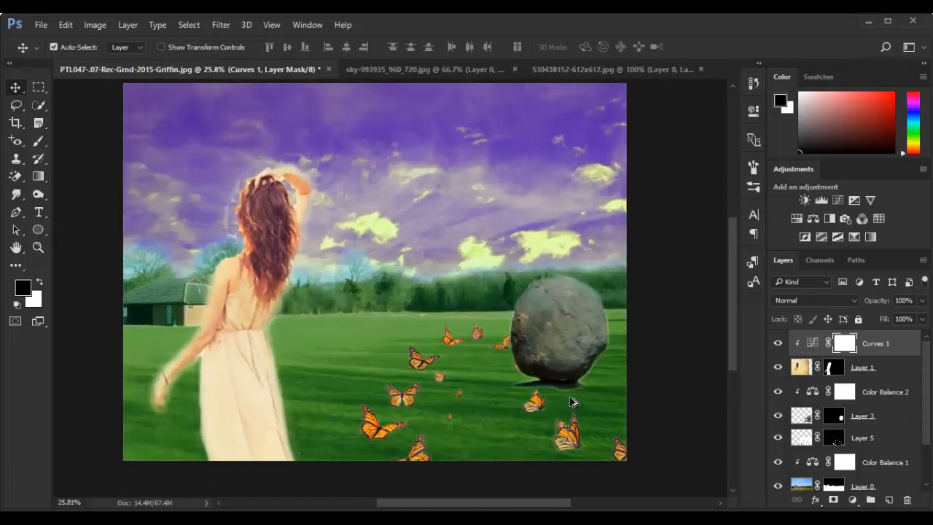
pyautogui.scroll(-2, 574, 406)
# Stamp all visible layers into a new top layer and apply Lens Correction to it with Remove Distortion +6.00
pyautogui.hotkey('ctrl', 'shift', 'alt', 'e')
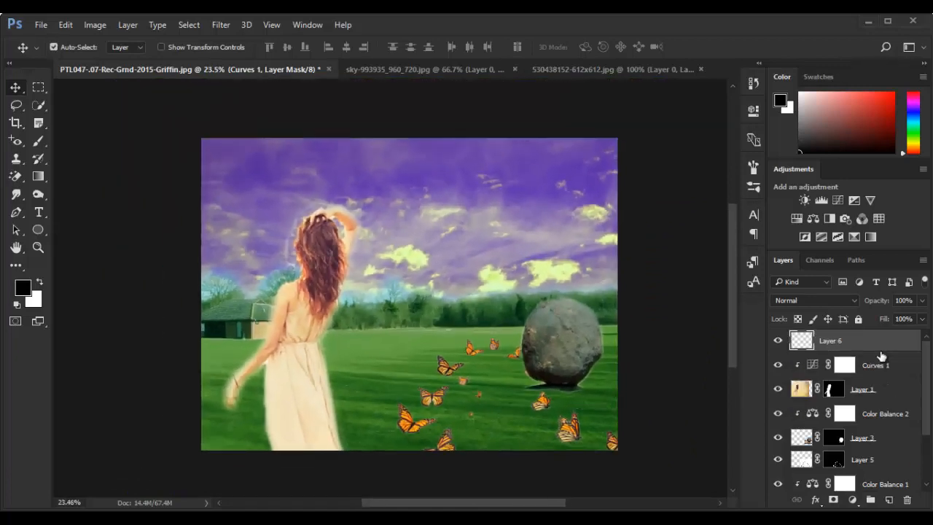
pyautogui.click(221, 25)
pyautogui.click(286, 118)
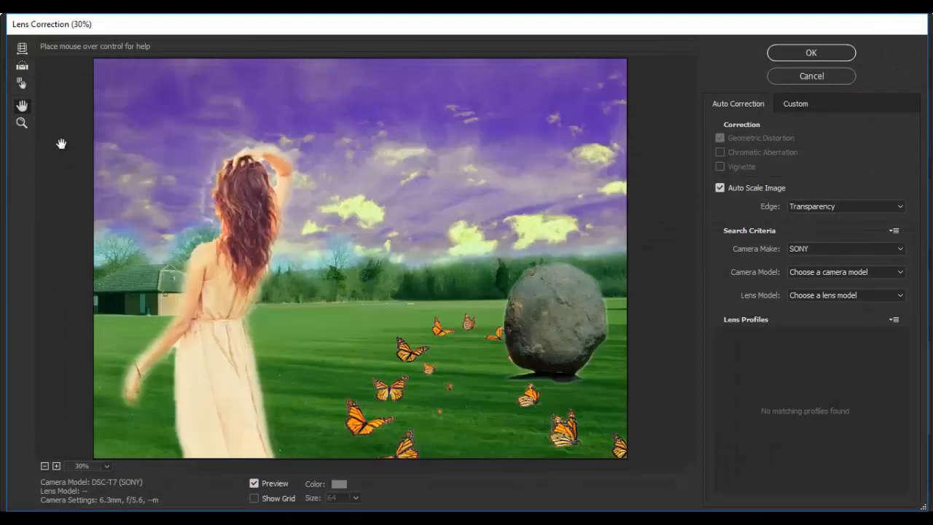
pyautogui.click(793, 104)
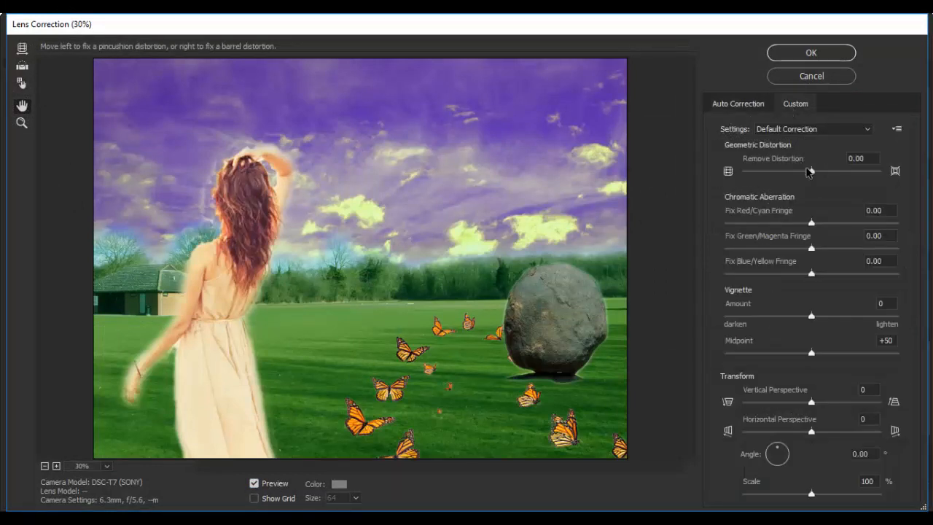
pyautogui.moveTo(811, 172); pyautogui.dragTo(818, 174)
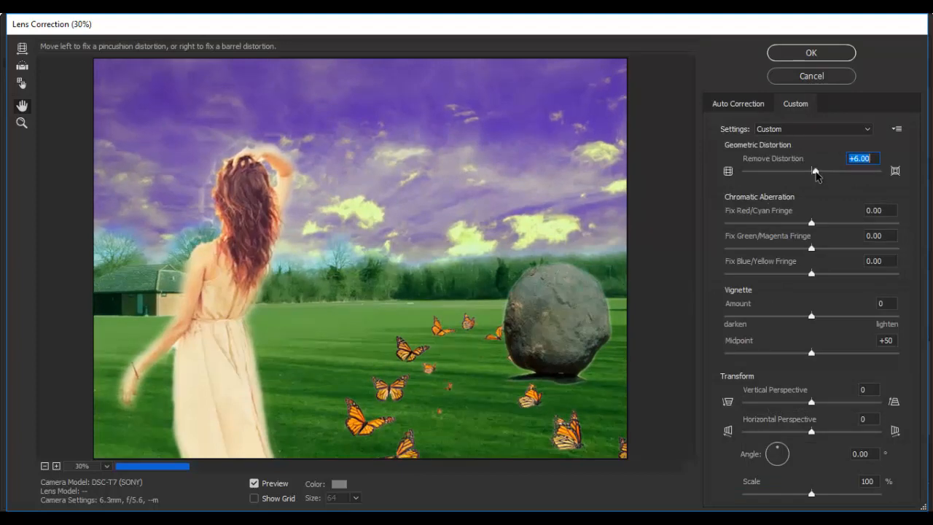
pyautogui.click(811, 52)
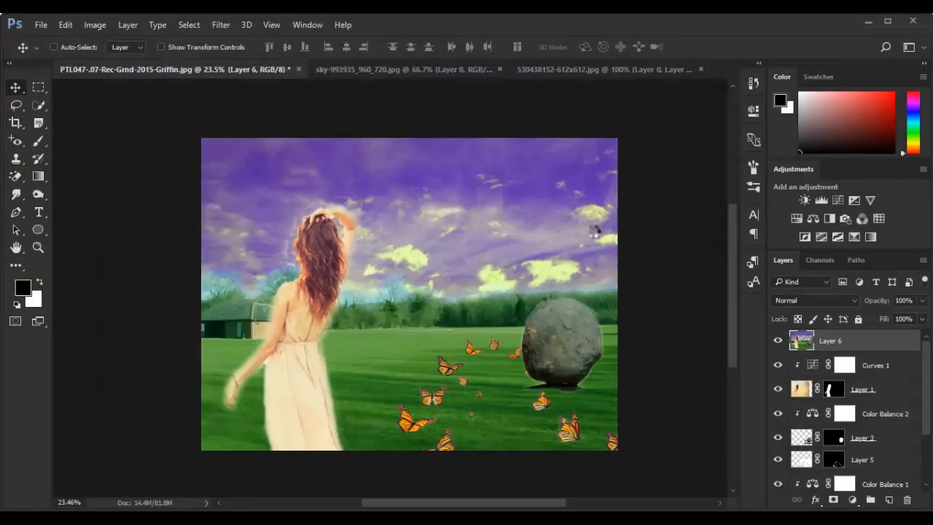
# In the Camera Raw Filter for the merged layer, set temperature +21, tint -17, exposure -0.65, contrast +13, highlights +24 and shadows +56
pyautogui.click(221, 24)
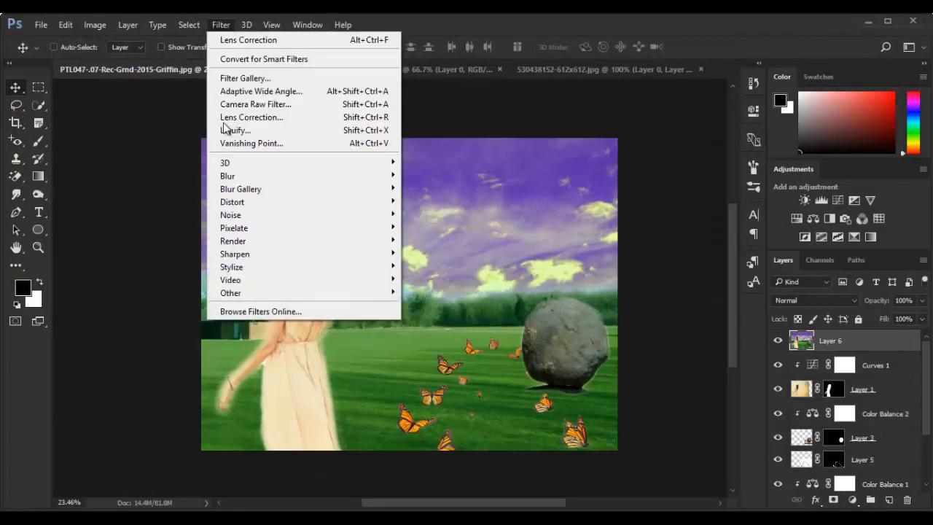
pyautogui.click(321, 104)
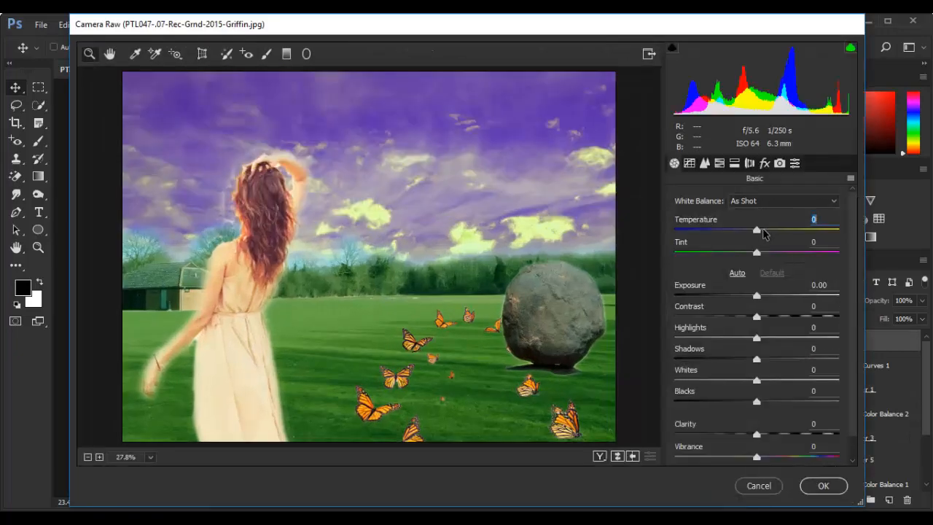
pyautogui.moveTo(758, 232); pyautogui.dragTo(745, 257)
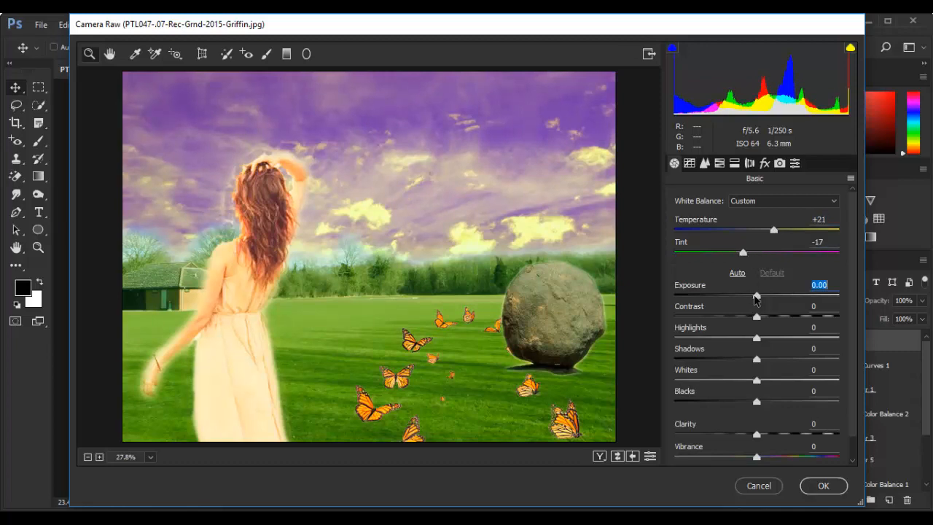
pyautogui.moveTo(756, 297); pyautogui.dragTo(781, 340)
pyautogui.moveTo(802, 360); pyautogui.dragTo(803, 359)
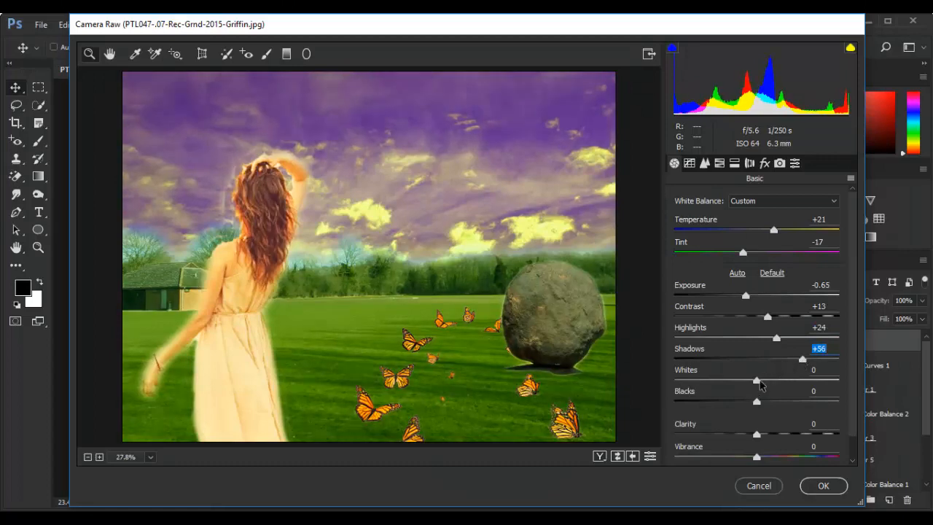
# Set whites -21, blacks +53, vibrance +28 and temperature -36, and apply the Camera Raw adjustments
pyautogui.moveTo(758, 380); pyautogui.dragTo(800, 401)
pyautogui.moveTo(756, 457); pyautogui.dragTo(779, 458)
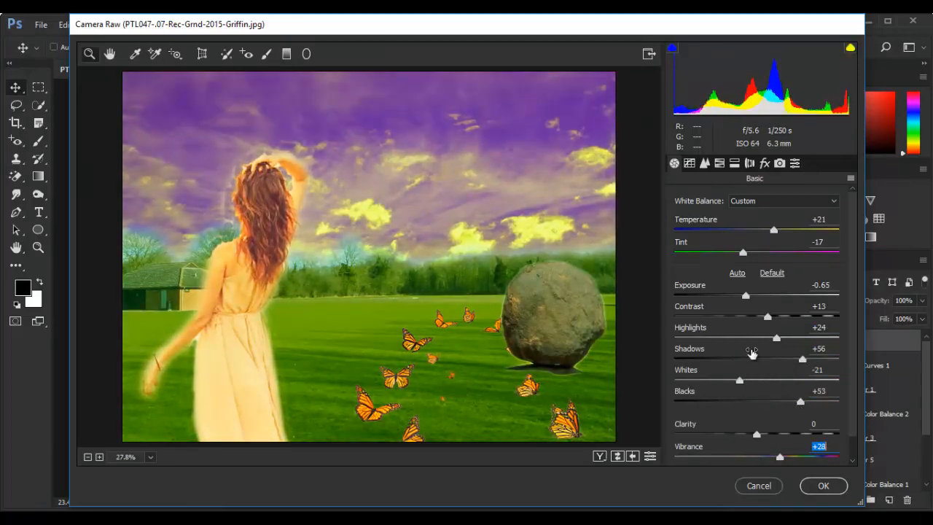
pyautogui.moveTo(774, 230); pyautogui.dragTo(729, 233)
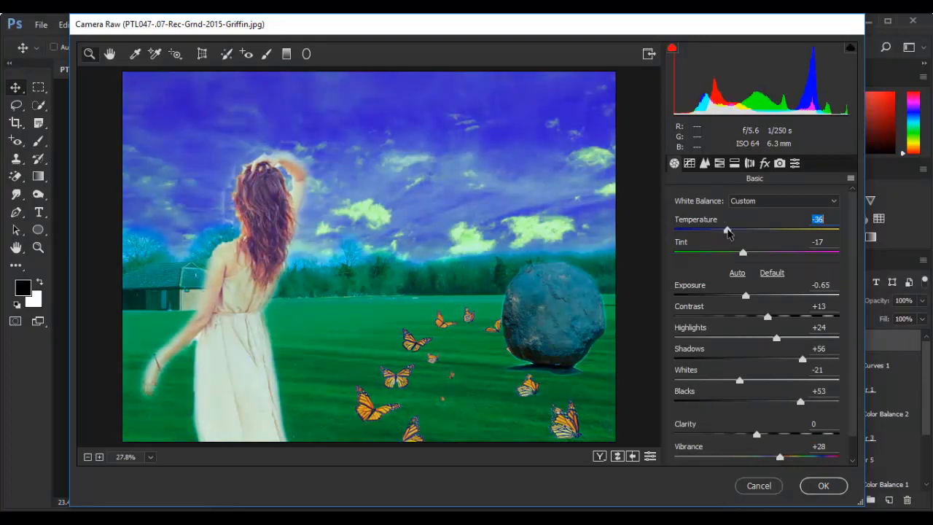
pyautogui.click(824, 487)
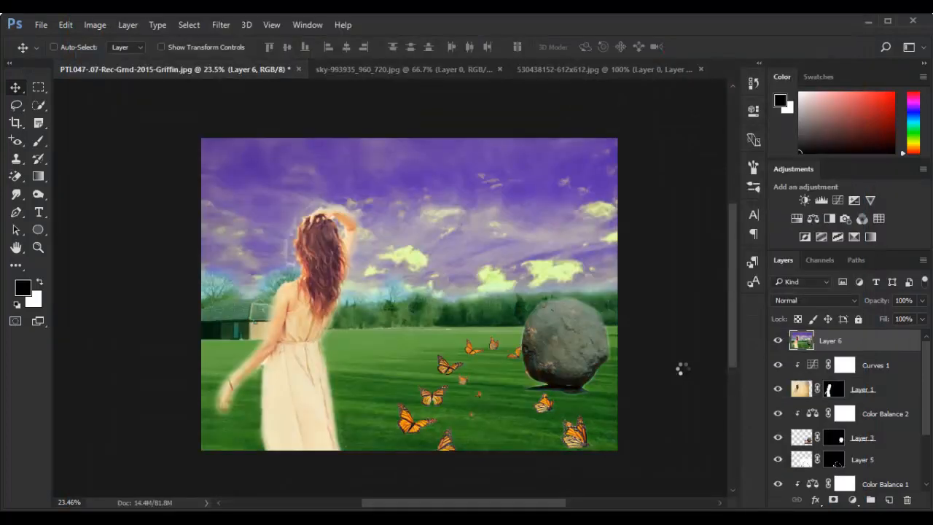
# View the finished composite in full-screen mode, fitted to the screen
pyautogui.scroll(3, 684, 374)
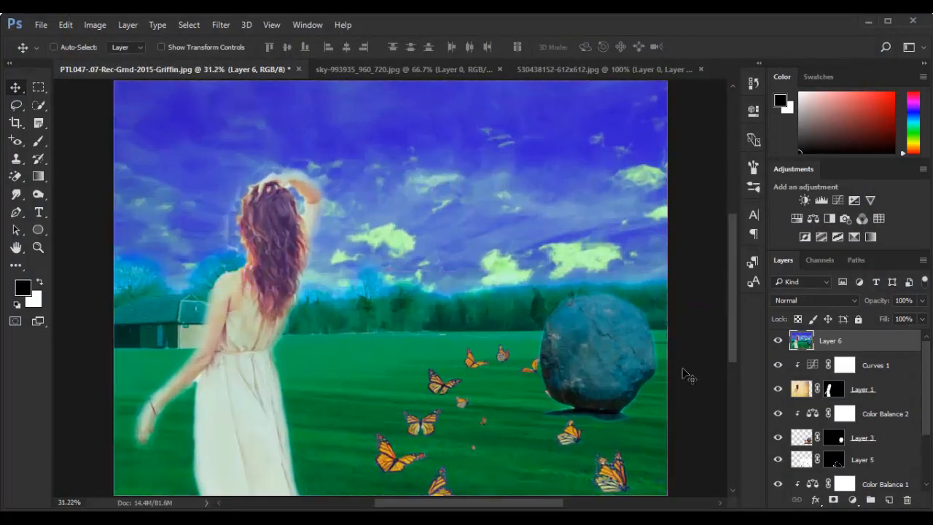
pyautogui.press('f')
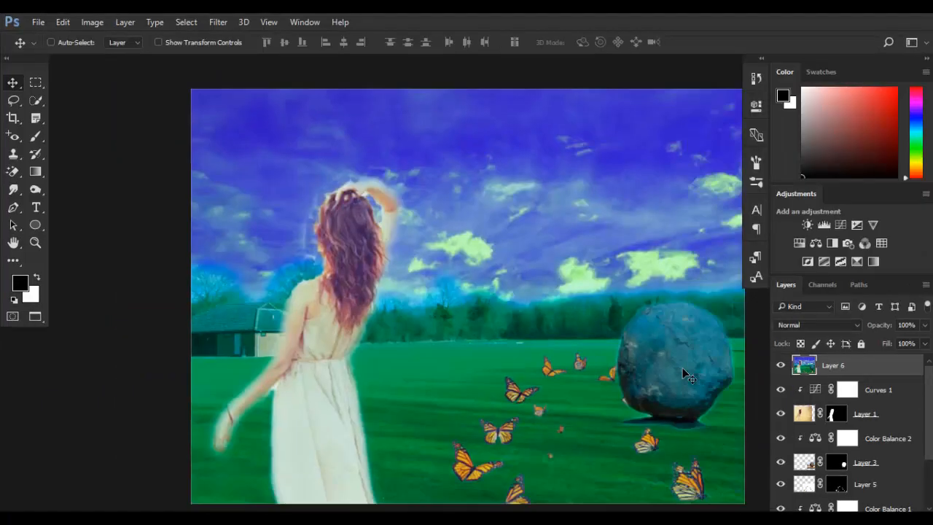
pyautogui.press('f')
pyautogui.hotkey('ctrl', '0')
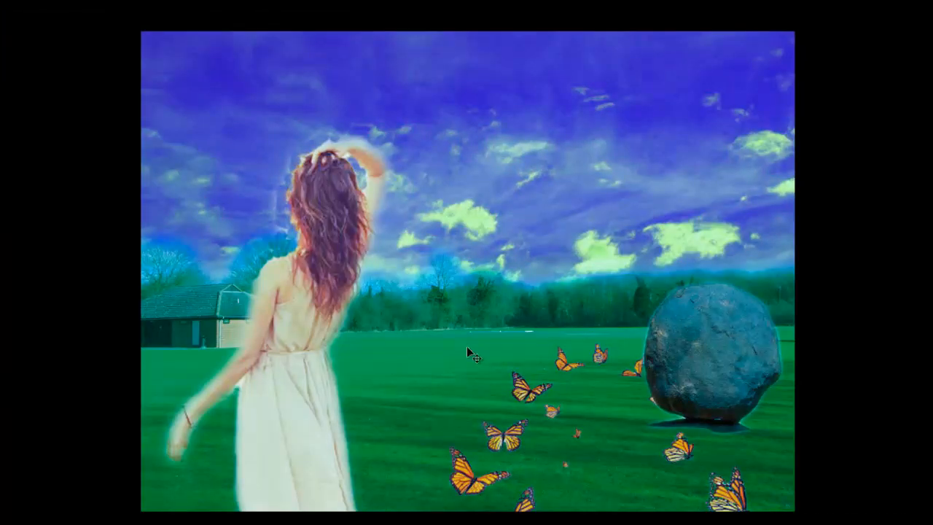